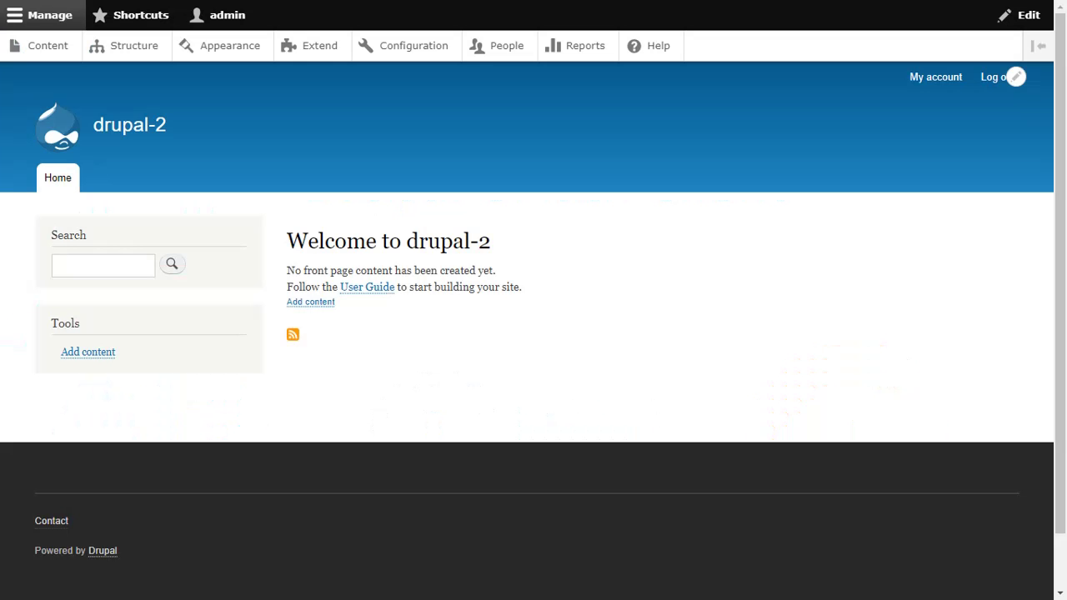
Open Drupal's Extend page that lists the site's modules
{"action": "left_click", "coordinate": [310, 48]}
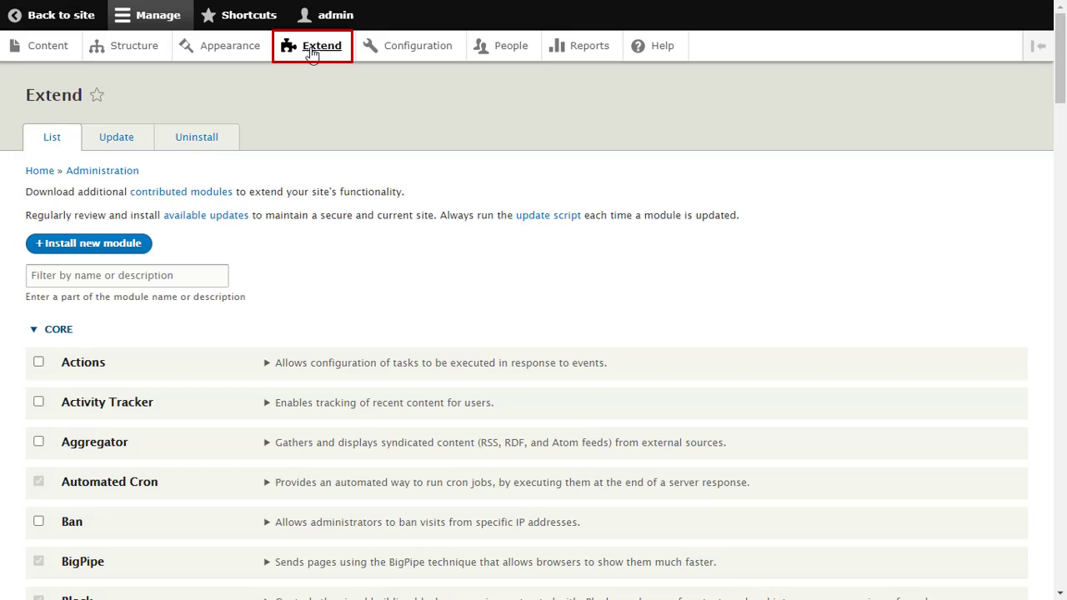
Open Install new module and download the miniOrange OAuth client 8.x-3.33 zip
{"action": "left_click", "coordinate": [119, 245]}
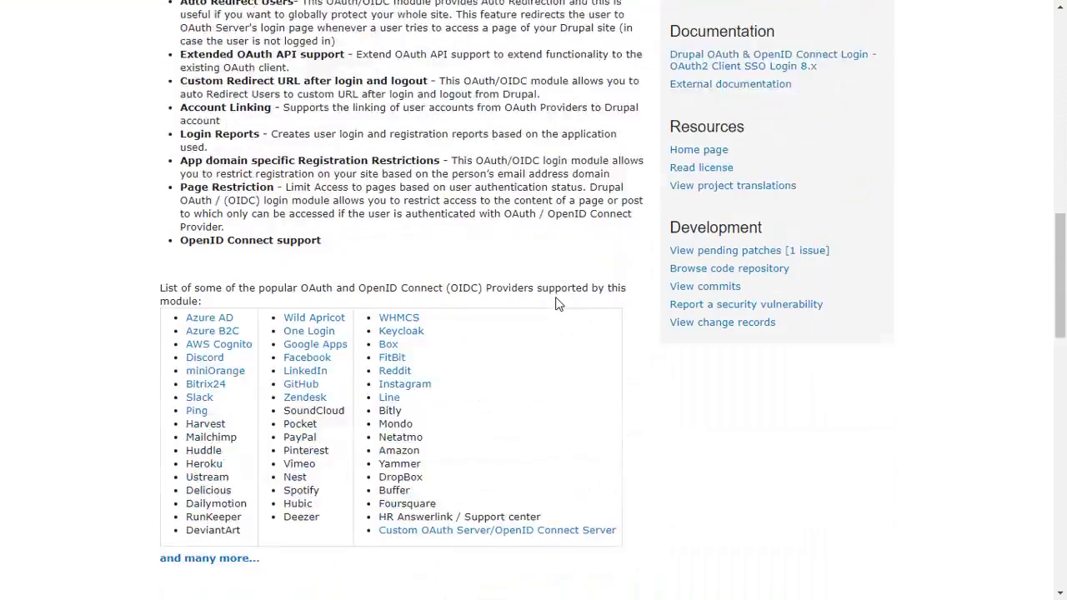
{"action": "scroll", "coordinate": [558, 304], "scroll_direction": "down", "scroll_amount": 12}
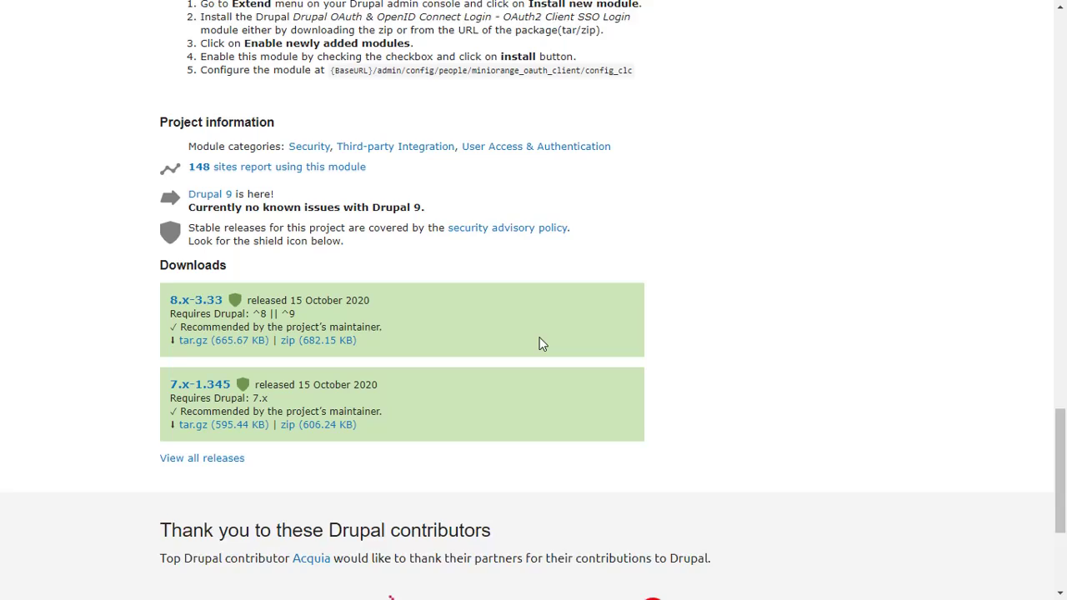
{"action": "scroll", "coordinate": [541, 343], "scroll_direction": "down", "scroll_amount": 1}
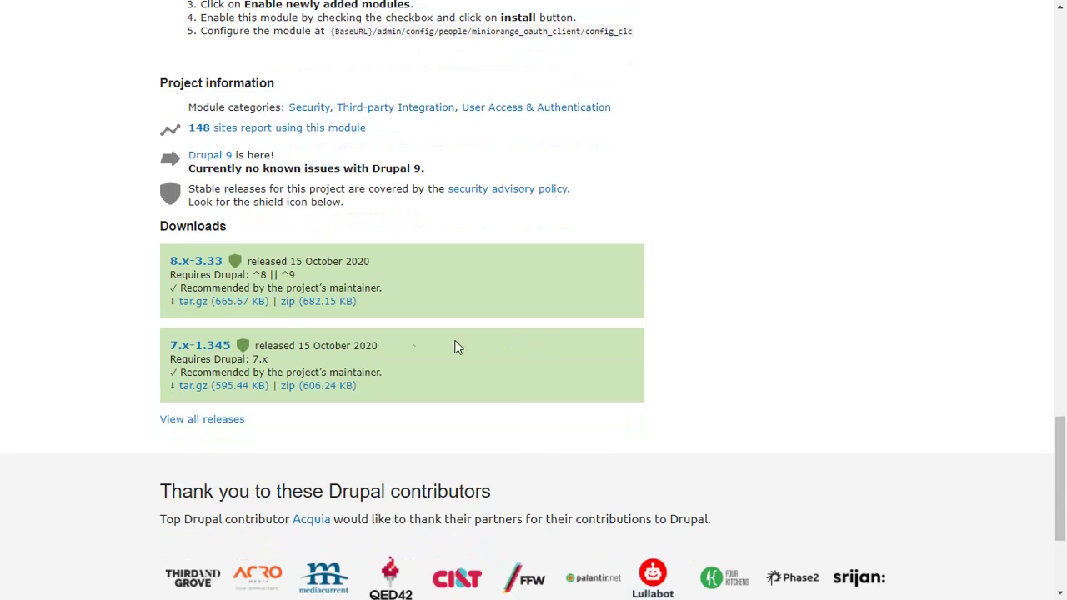
{"action": "left_click", "coordinate": [288, 305]}
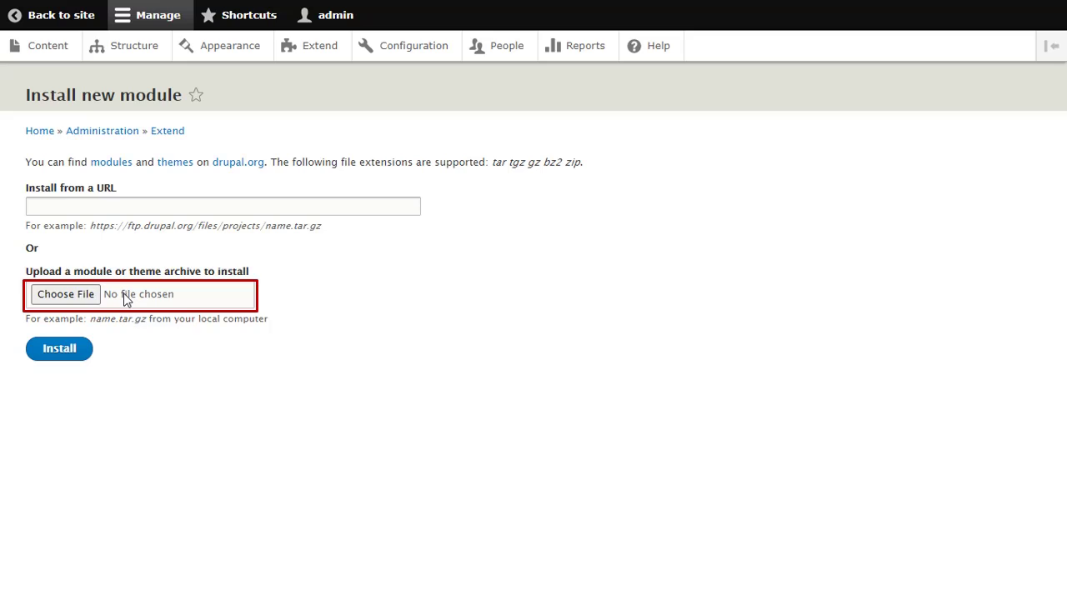
Attach the downloaded module zip as the archive and install it
{"action": "left_click", "coordinate": [81, 581]}
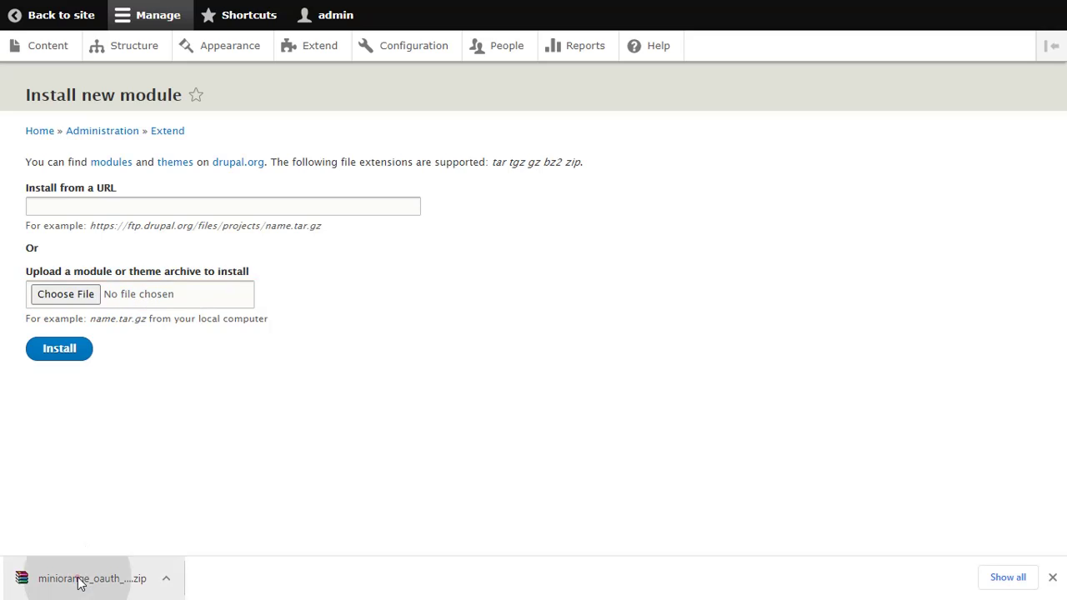
{"action": "left_click_drag", "start_coordinate": [81, 580], "coordinate": [165, 293]}
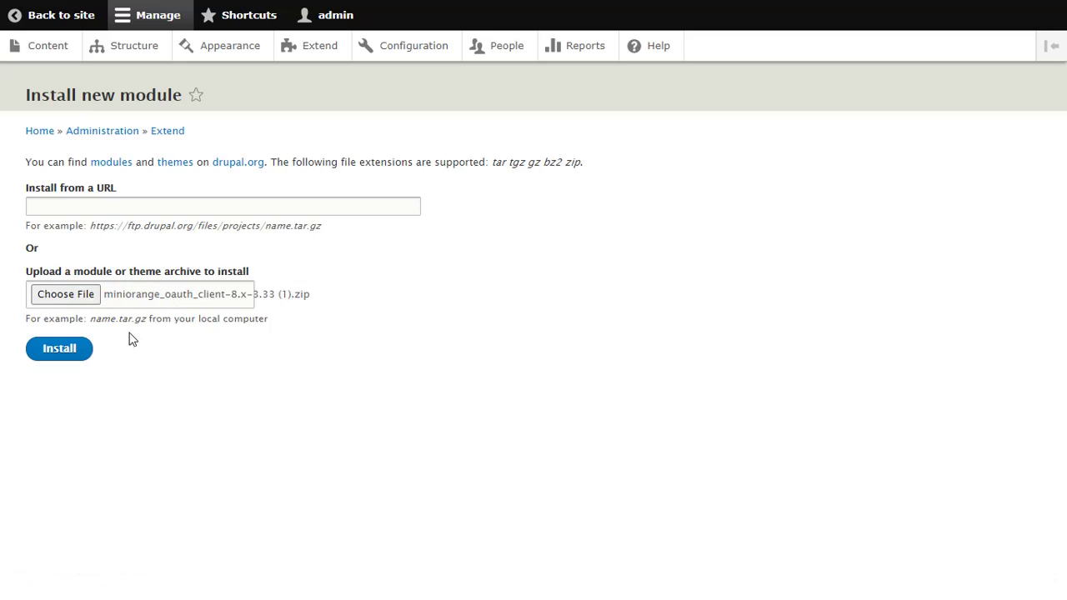
{"action": "left_click", "coordinate": [74, 352]}
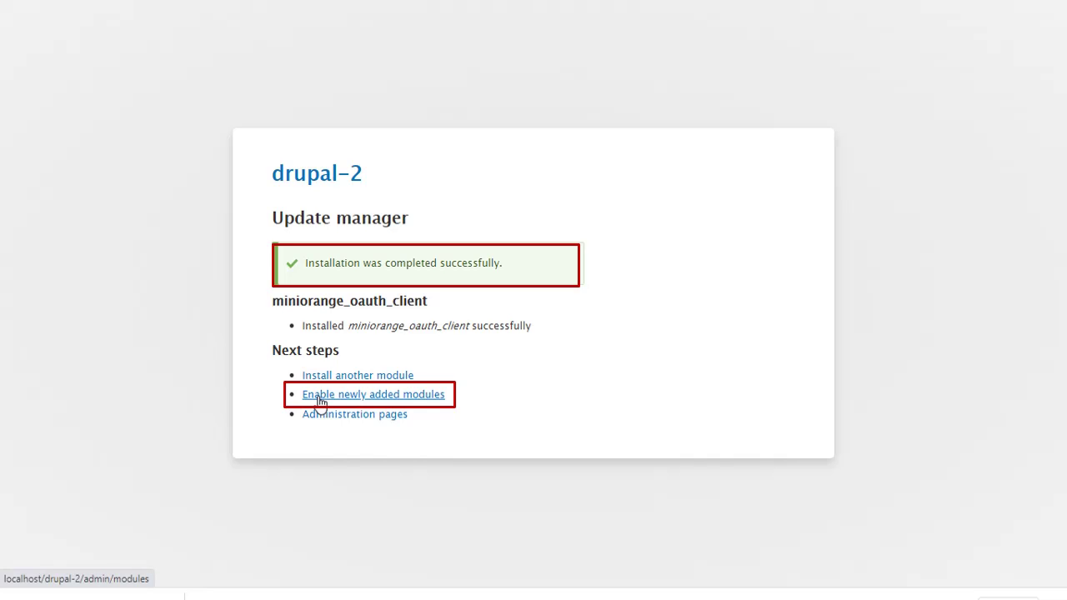
Filter modules for 'miniorange Oauth client' and enable miniOrange OAuth Client
{"action": "left_click", "coordinate": [321, 399]}
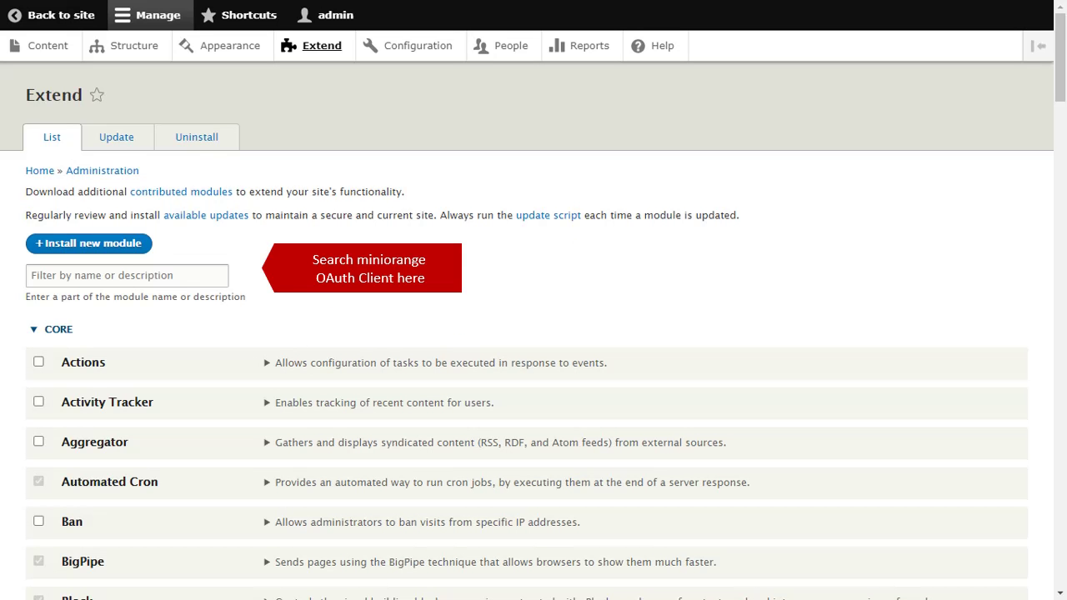
{"action": "left_click", "coordinate": [148, 276]}
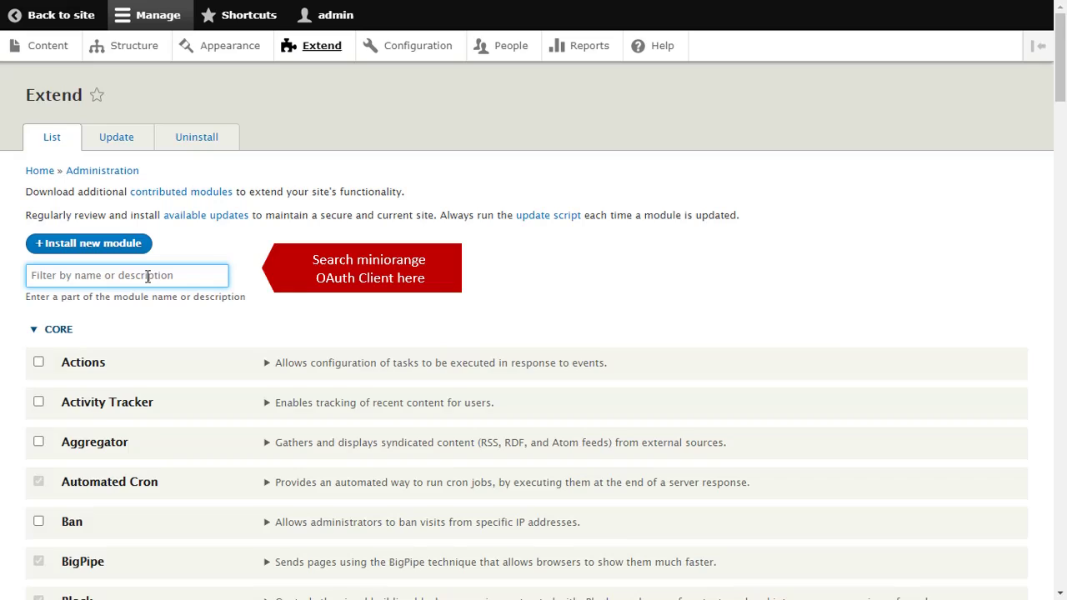
{"action": "type", "text": "miniorange"}
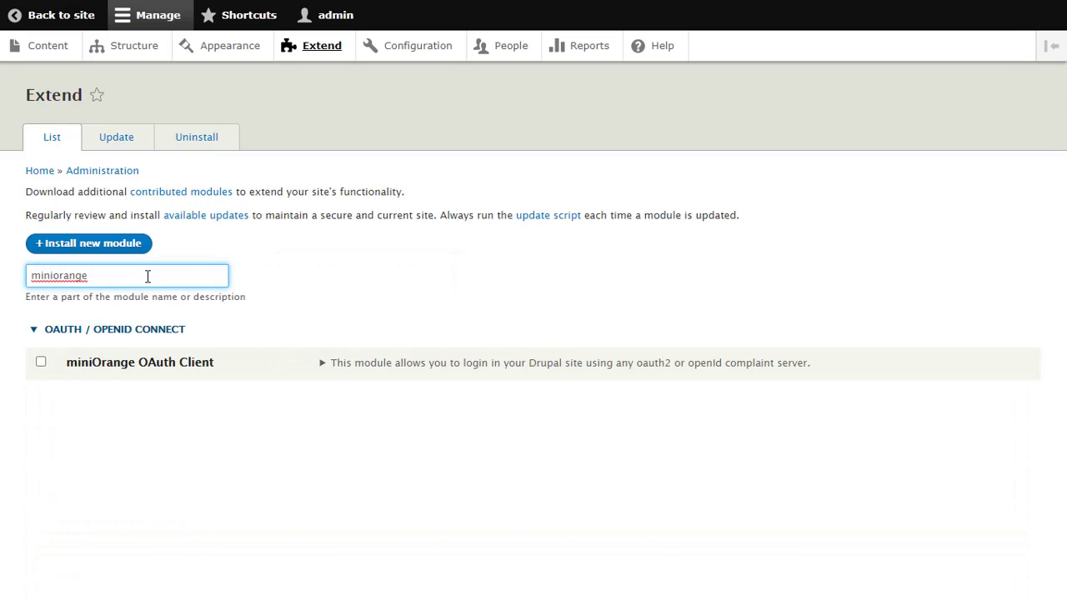
{"action": "type", "text": " Oauth client"}
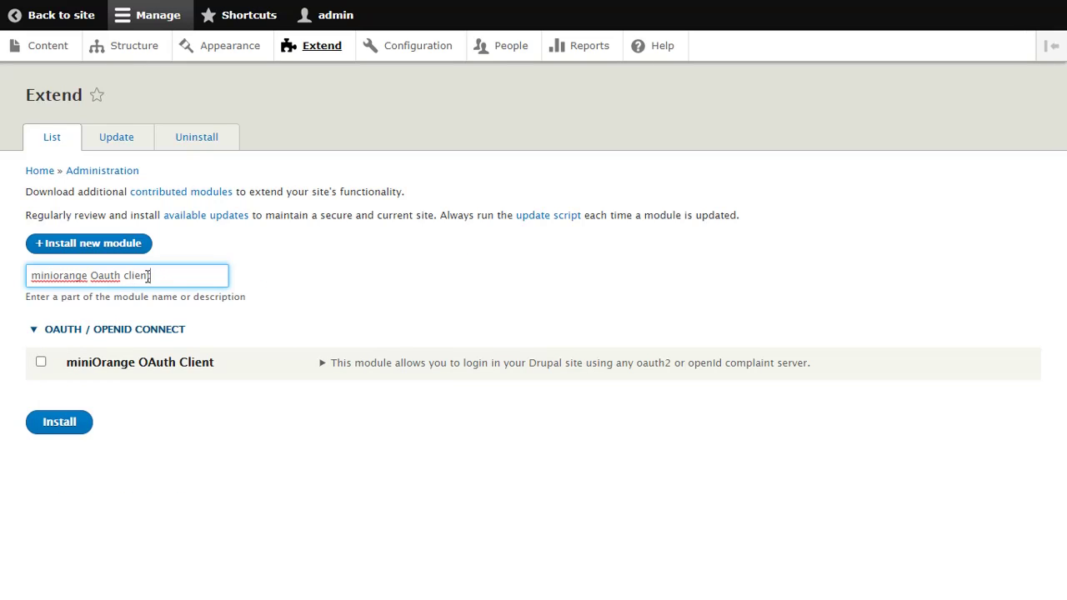
{"action": "left_click", "coordinate": [40, 363]}
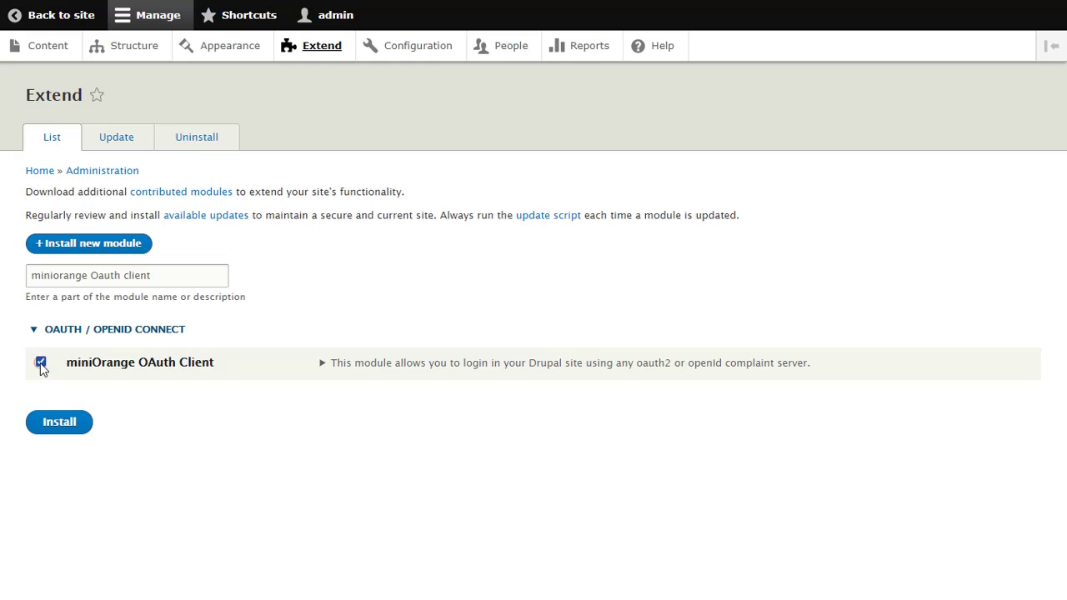
{"action": "left_click", "coordinate": [50, 423]}
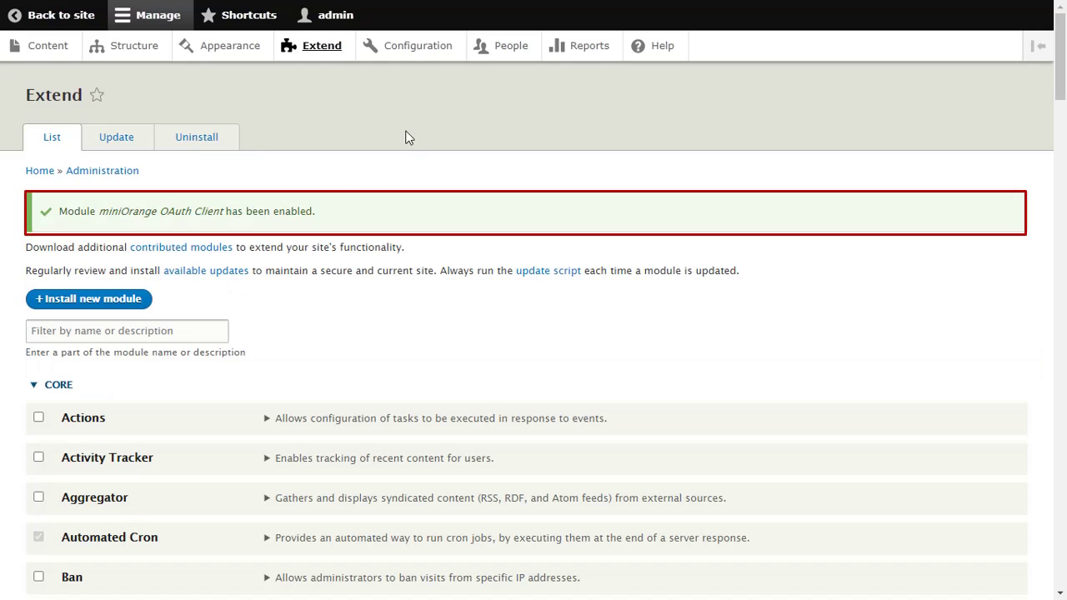
In Drupal OAuth Client Configuration, select Google as the application and focus Custom App Name
{"action": "left_click", "coordinate": [405, 48]}
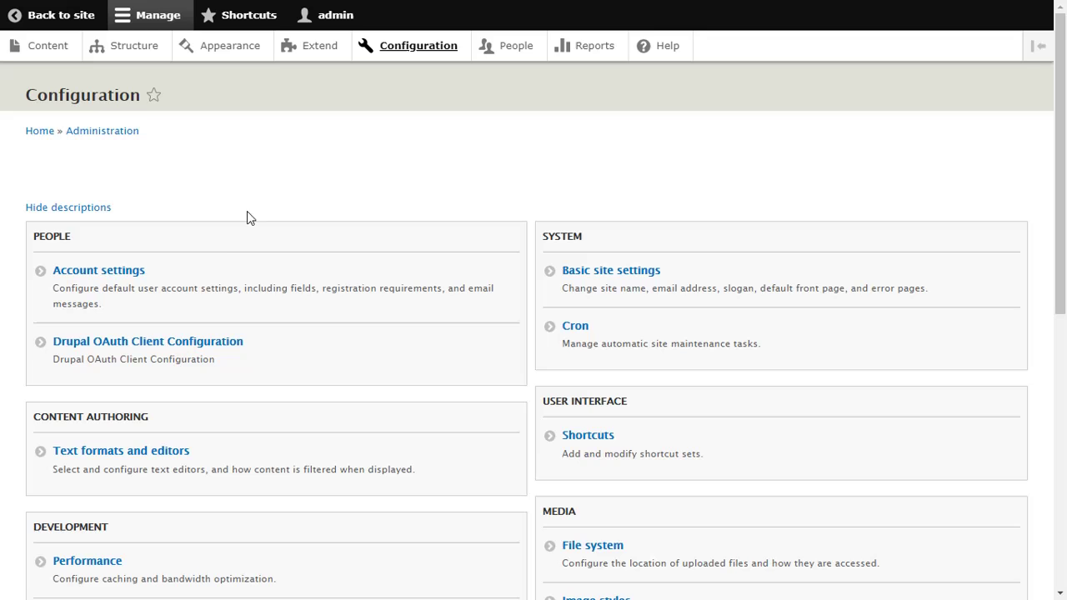
{"action": "left_click", "coordinate": [172, 344]}
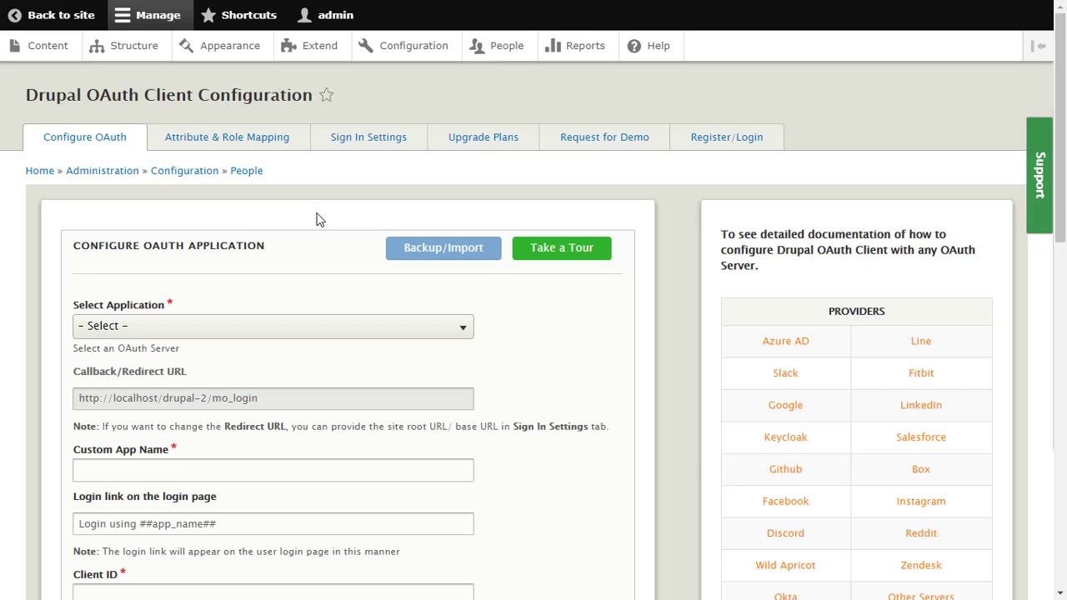
{"action": "left_click", "coordinate": [464, 330]}
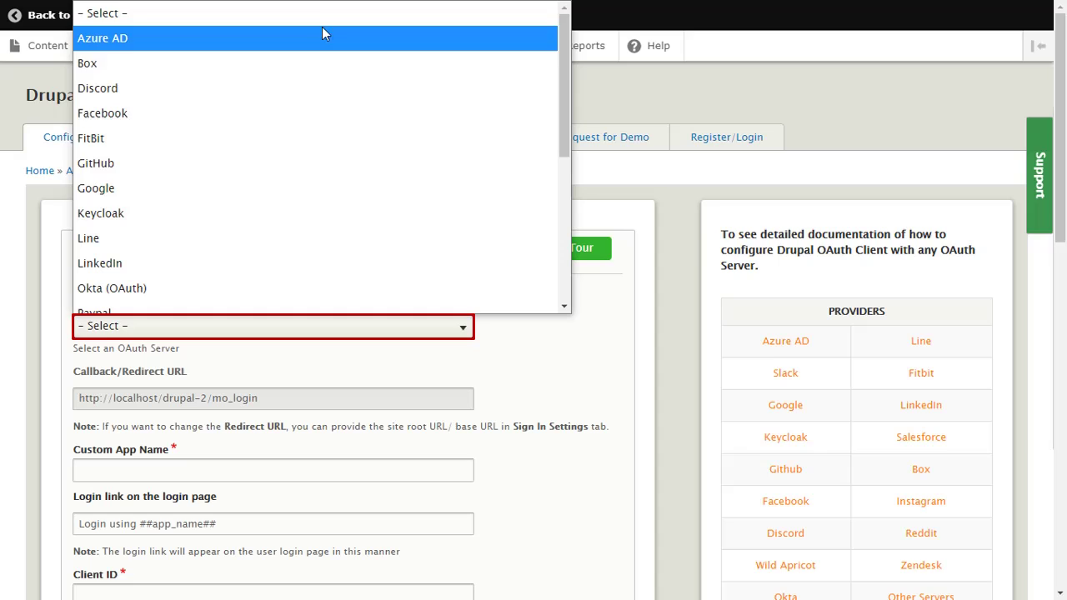
{"action": "left_click", "coordinate": [291, 189]}
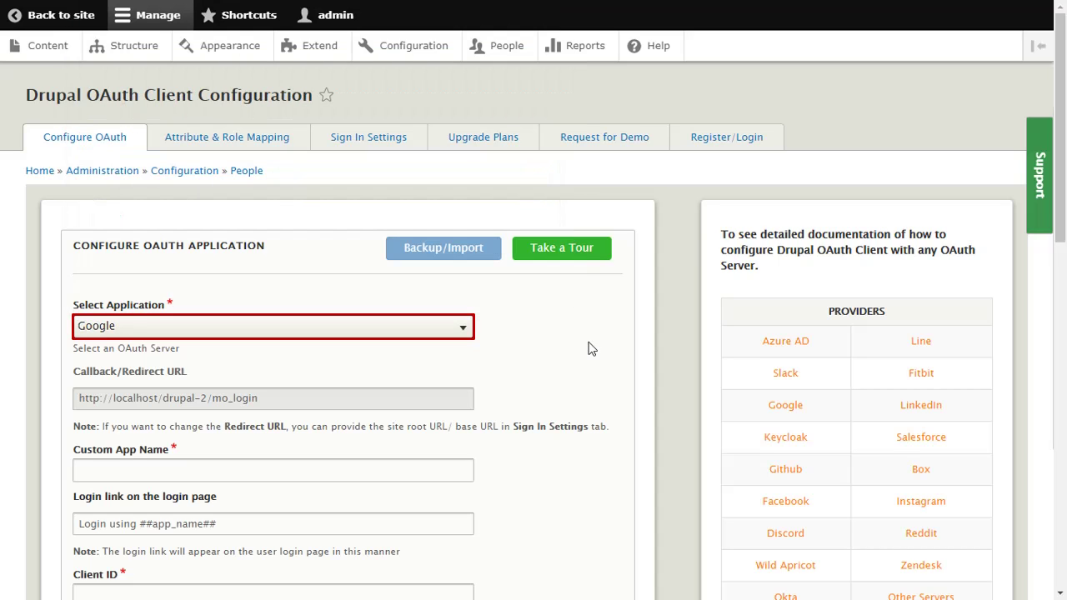
{"action": "left_click", "coordinate": [81, 469]}
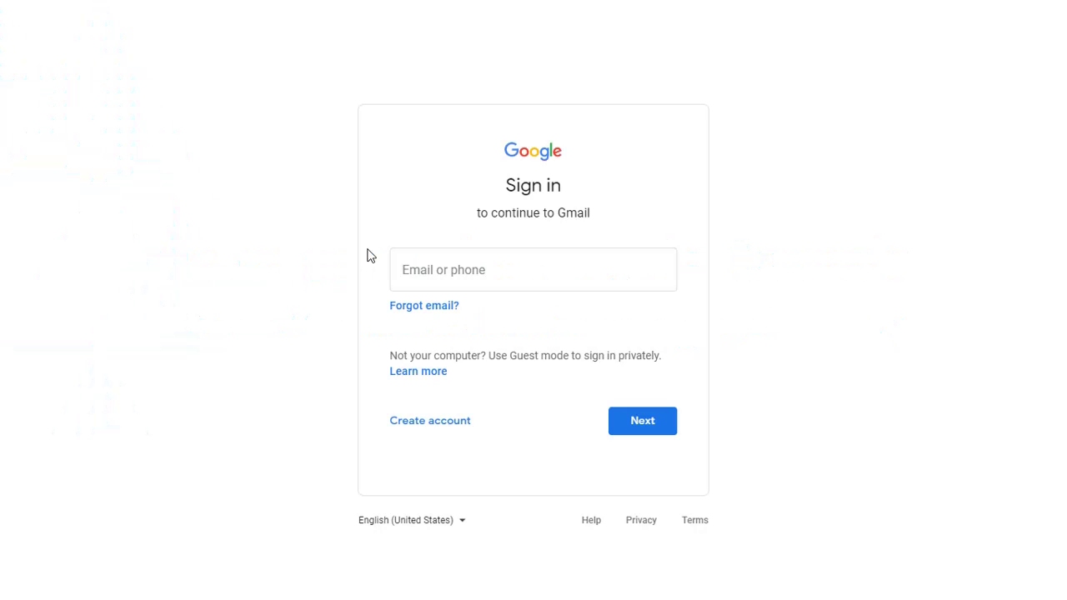
Sign in to Google Cloud Console with the Google account's e-mail and password
{"action": "left_click", "coordinate": [406, 265]}
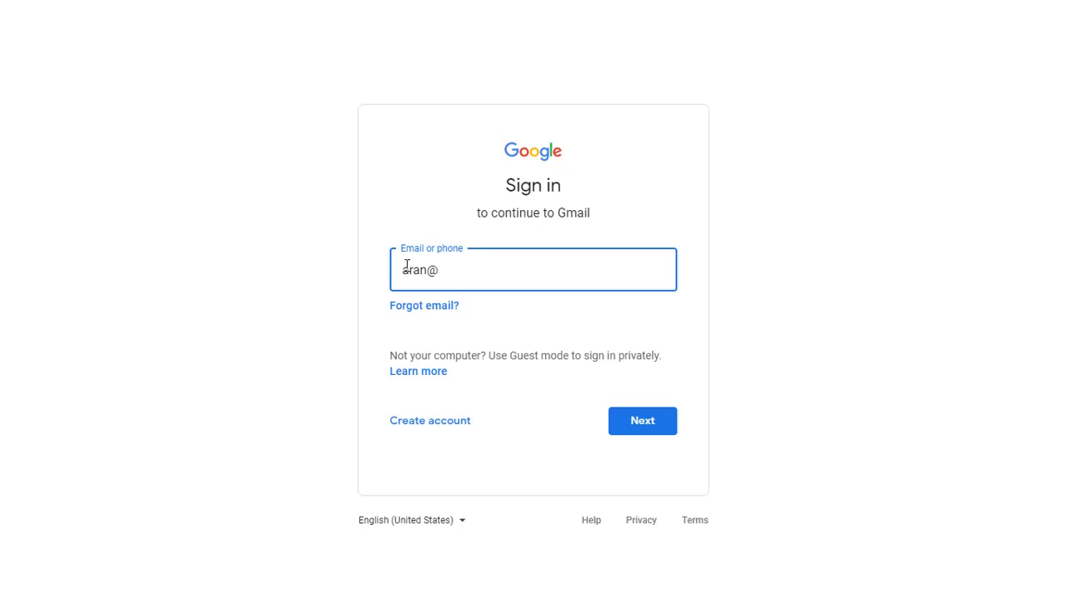
{"action": "left_click", "coordinate": [641, 422]}
{"action": "left_click", "coordinate": [419, 291]}
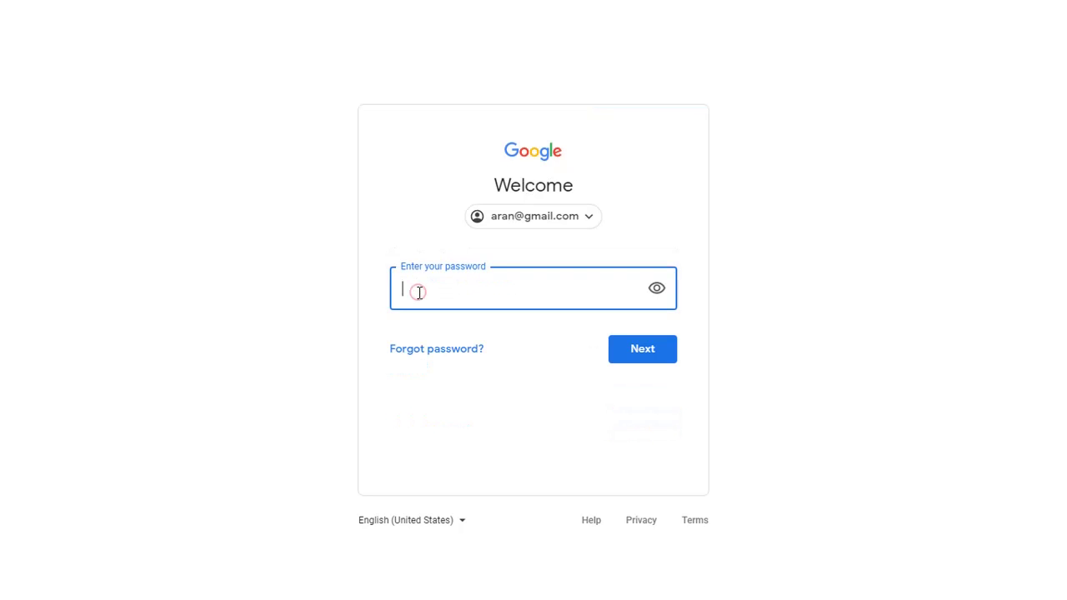
{"action": "left_click", "coordinate": [646, 359]}
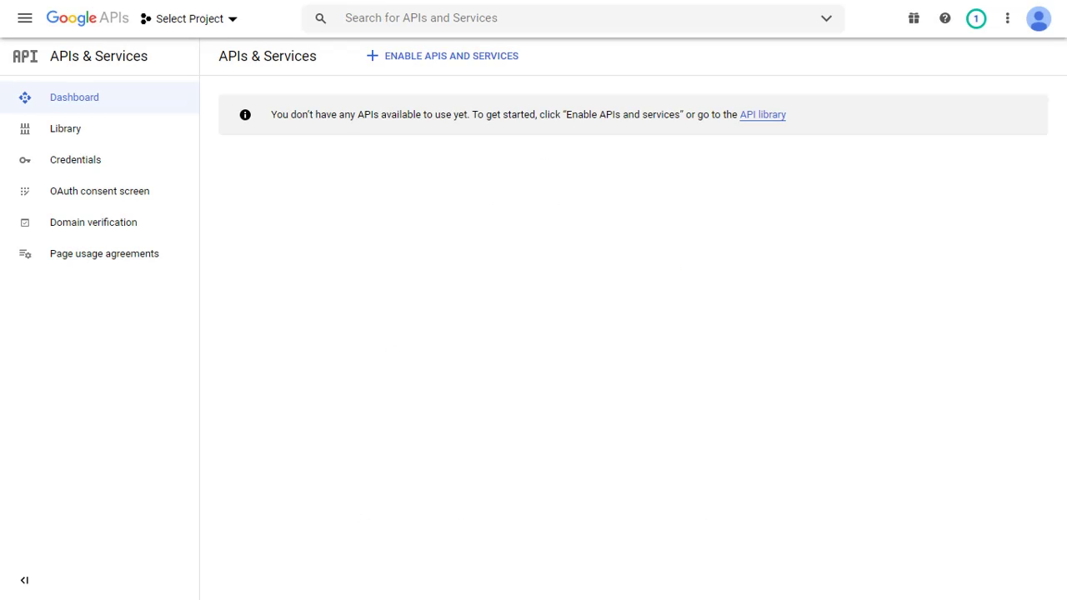
Create a new Google Cloud project named drupal-test
{"action": "left_click", "coordinate": [194, 21]}
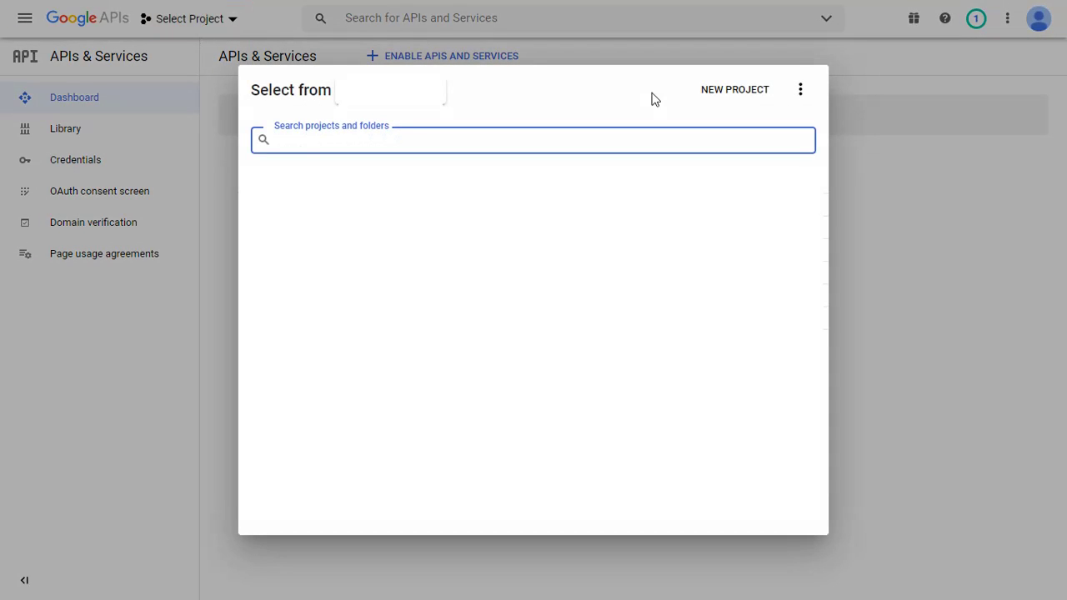
{"action": "left_click", "coordinate": [715, 96]}
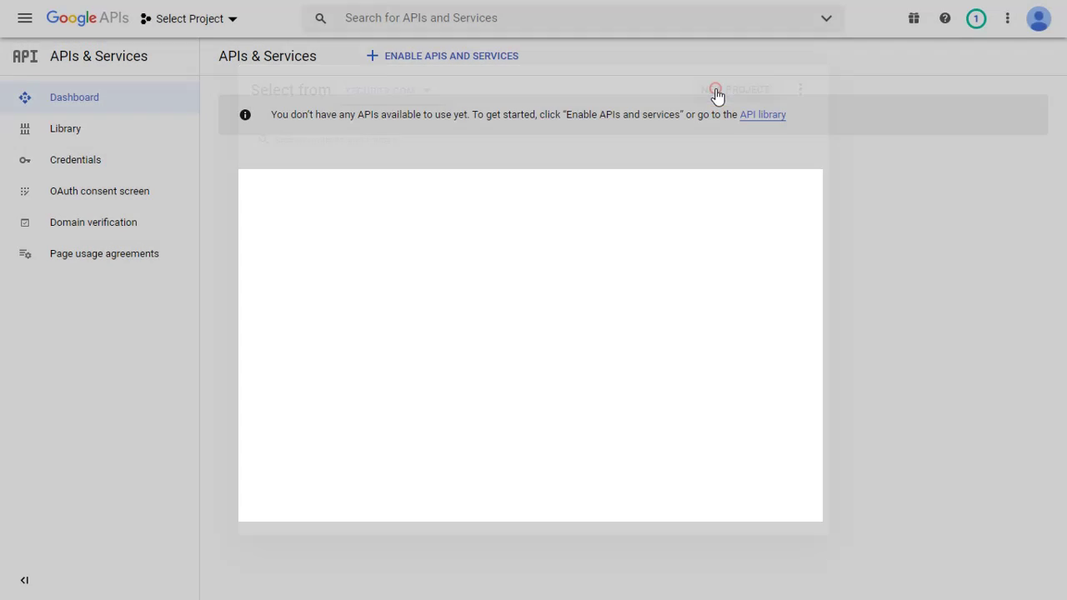
{"action": "left_click", "coordinate": [30, 201]}
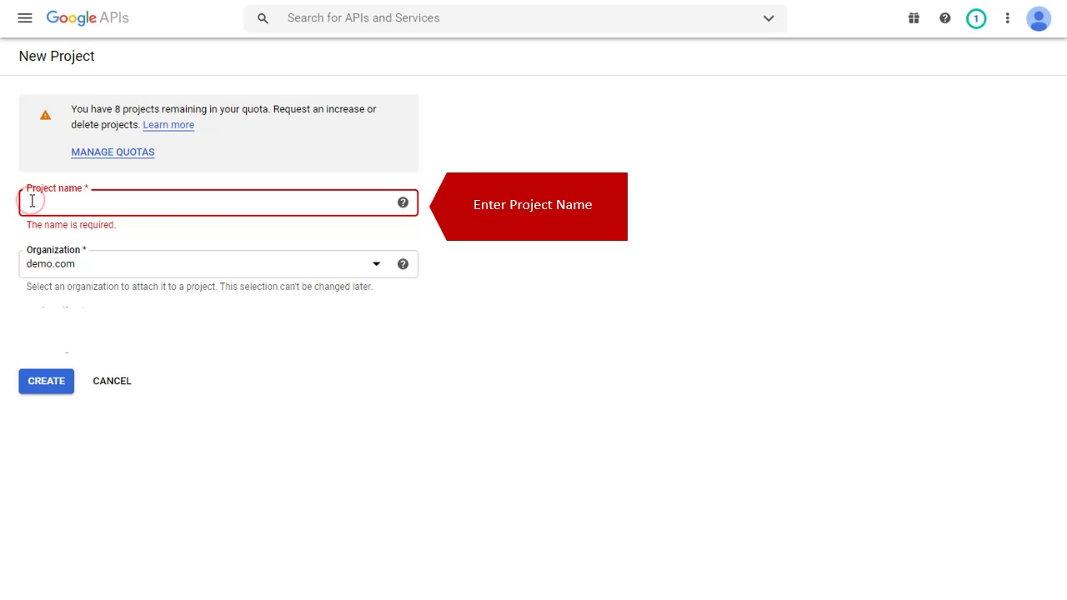
{"action": "type", "text": "c"}
{"action": "type", "text": "rupal-test"}
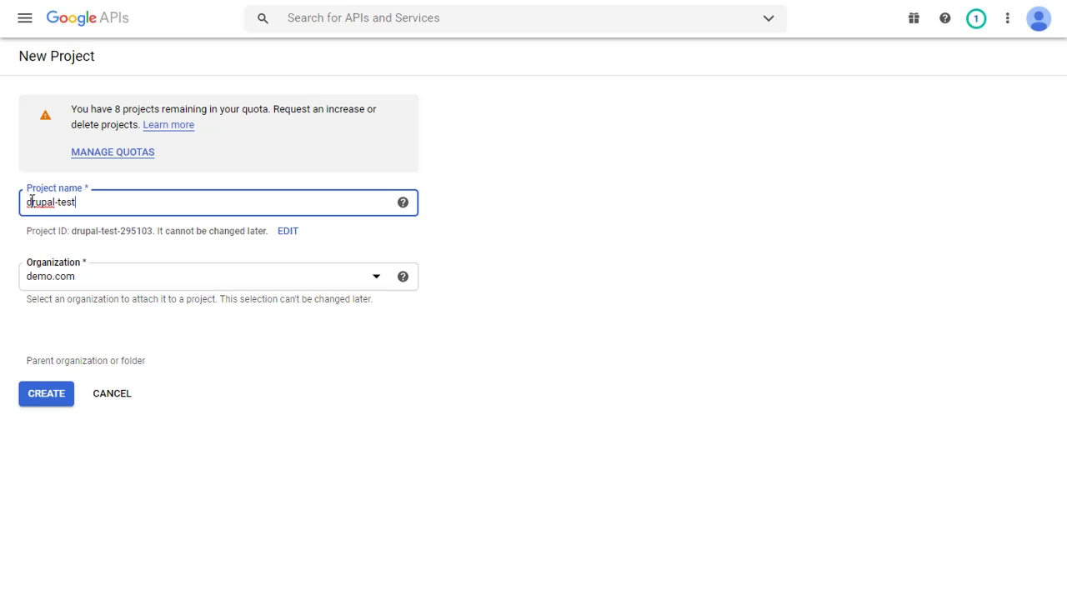
{"action": "left_click", "coordinate": [46, 394]}
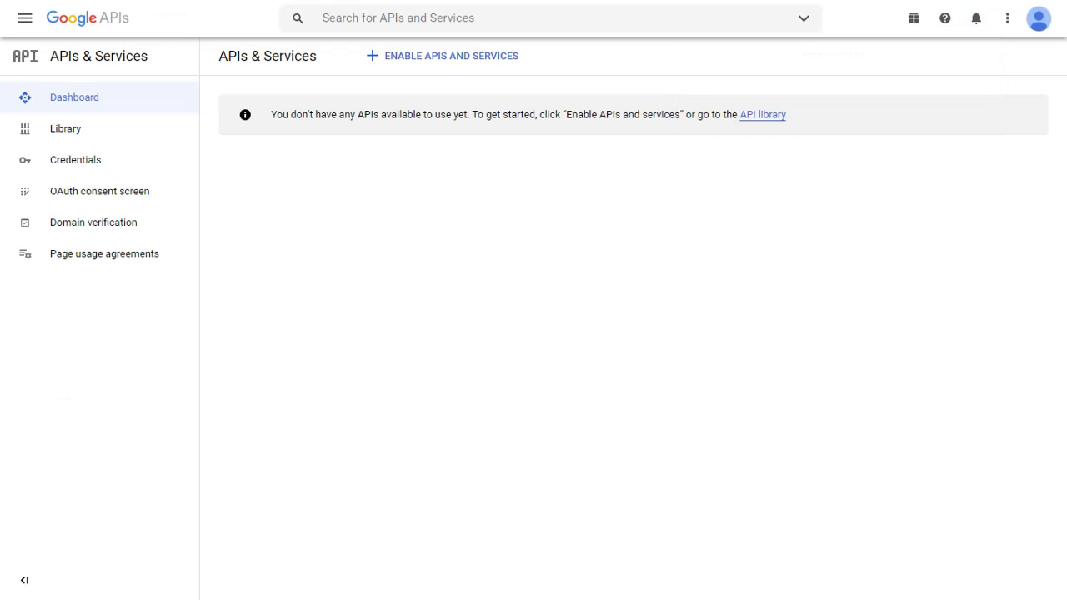
Enable the Google+ API from the API Library
{"action": "left_click", "coordinate": [409, 60]}
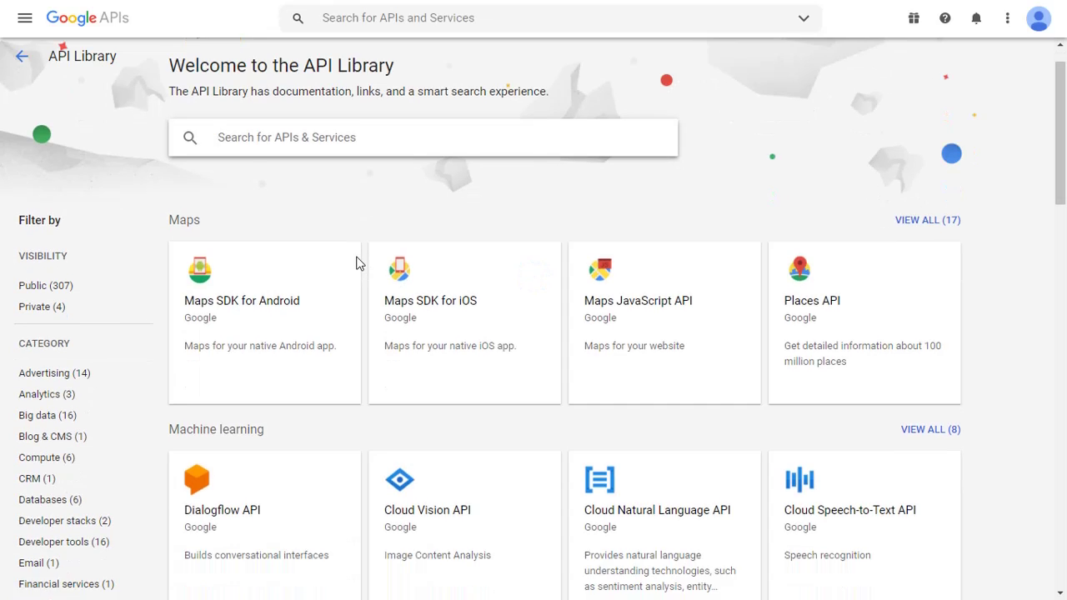
{"action": "scroll", "coordinate": [356, 263], "scroll_direction": "down", "scroll_amount": 6}
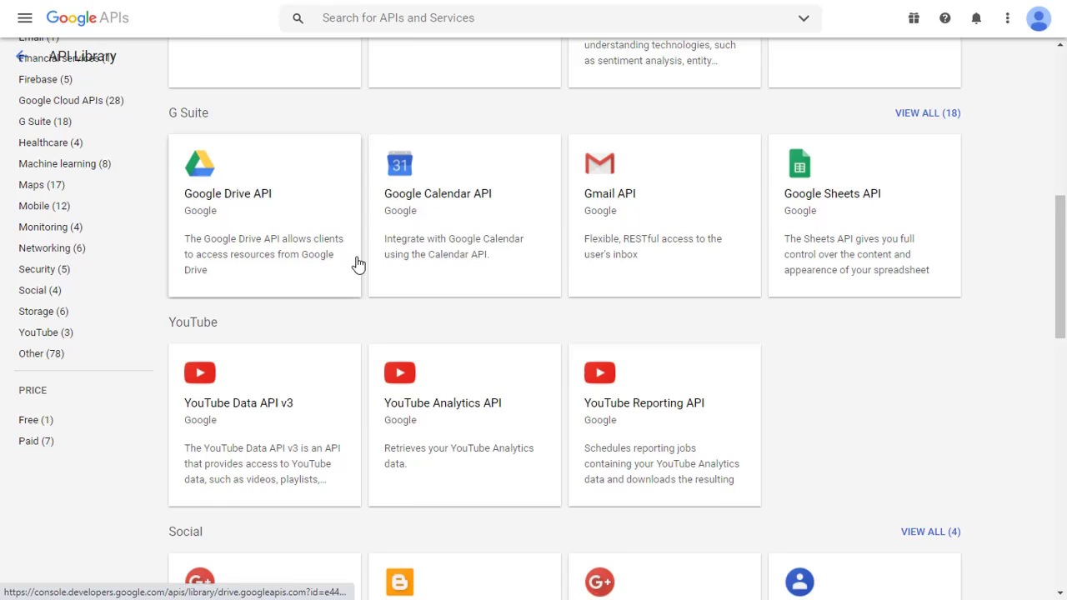
{"action": "scroll", "coordinate": [355, 263], "scroll_direction": "down", "scroll_amount": 4}
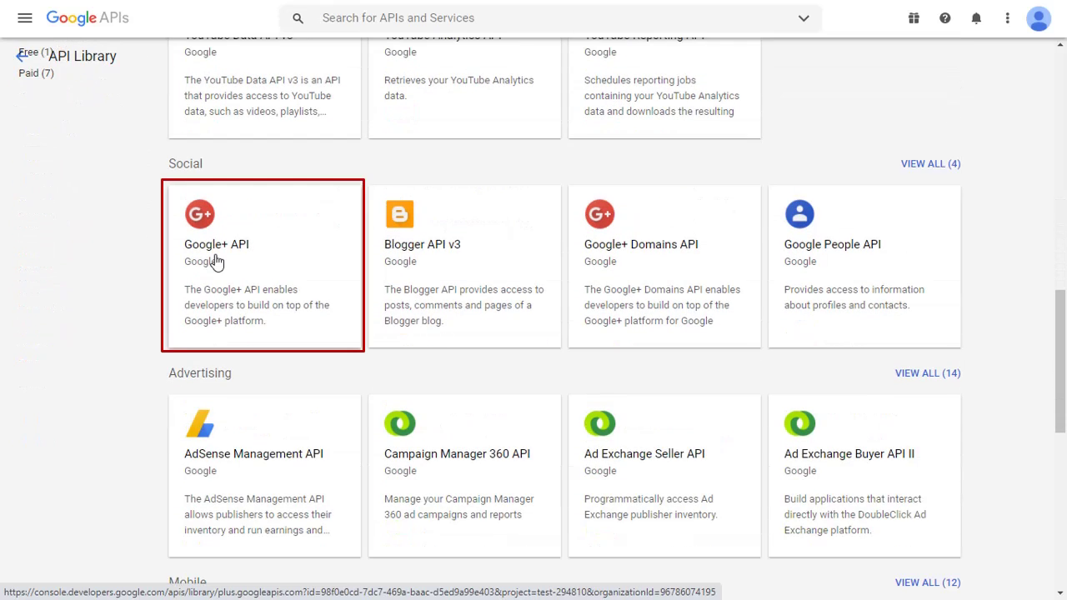
{"action": "left_click", "coordinate": [215, 262]}
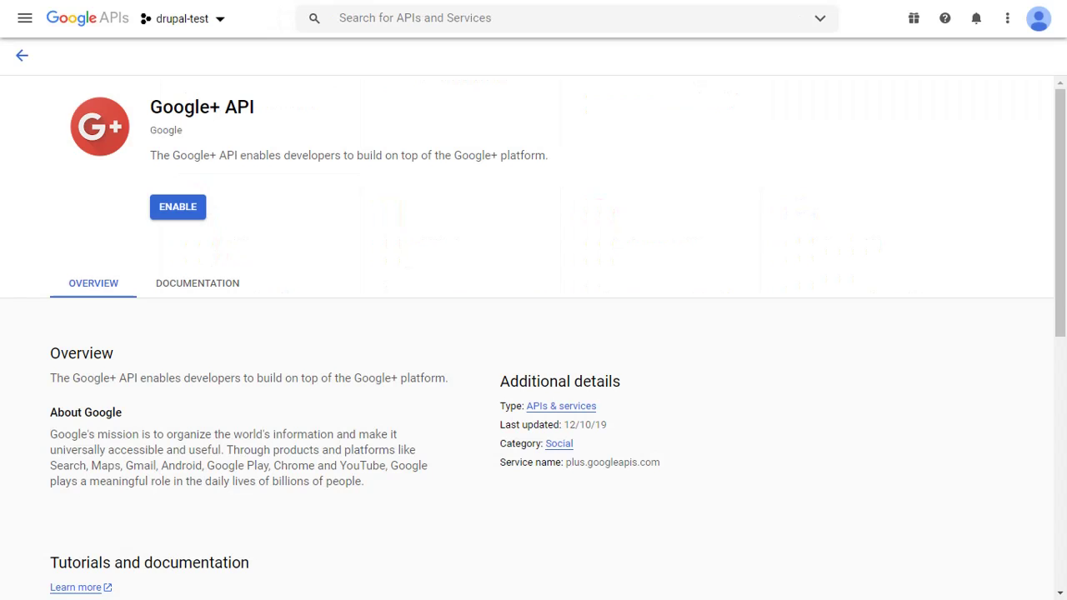
{"action": "left_click", "coordinate": [167, 214]}
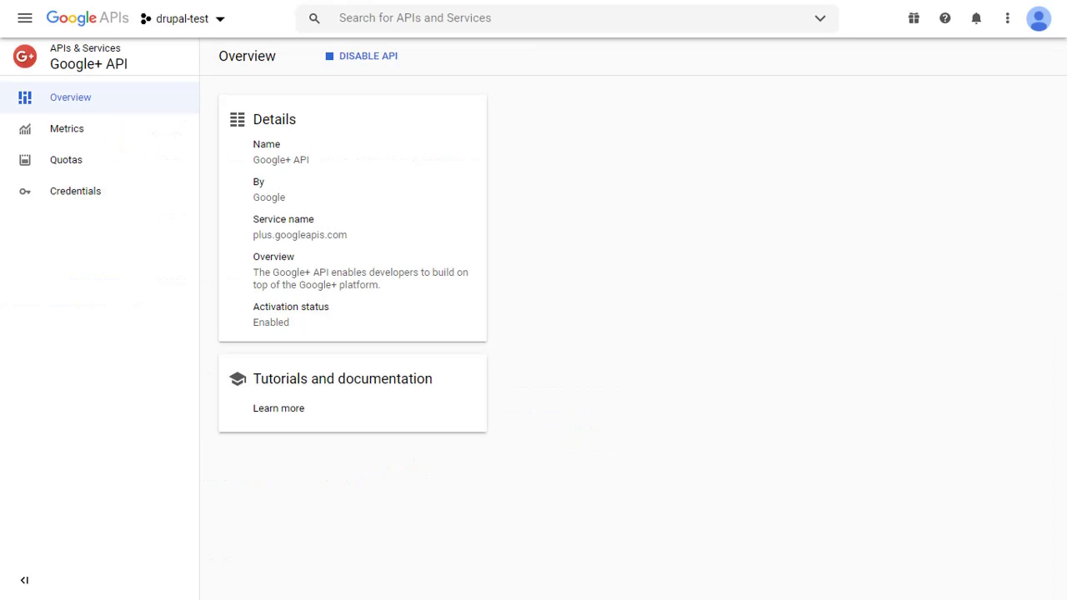
Start a Web application OAuth client ID under Credentials, named demo
{"action": "left_click", "coordinate": [129, 200]}
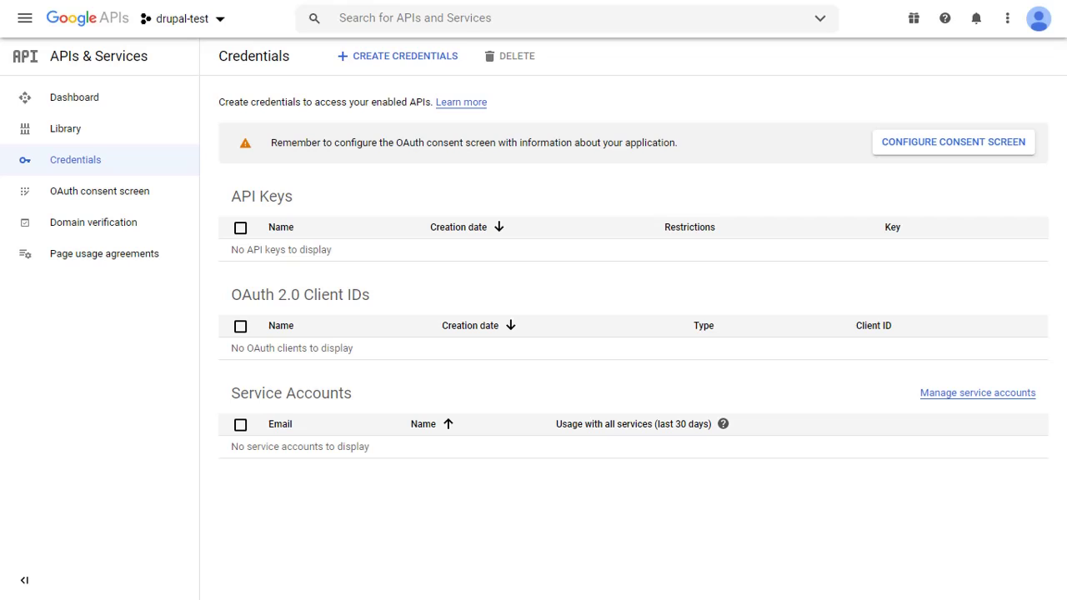
{"action": "left_click", "coordinate": [400, 57]}
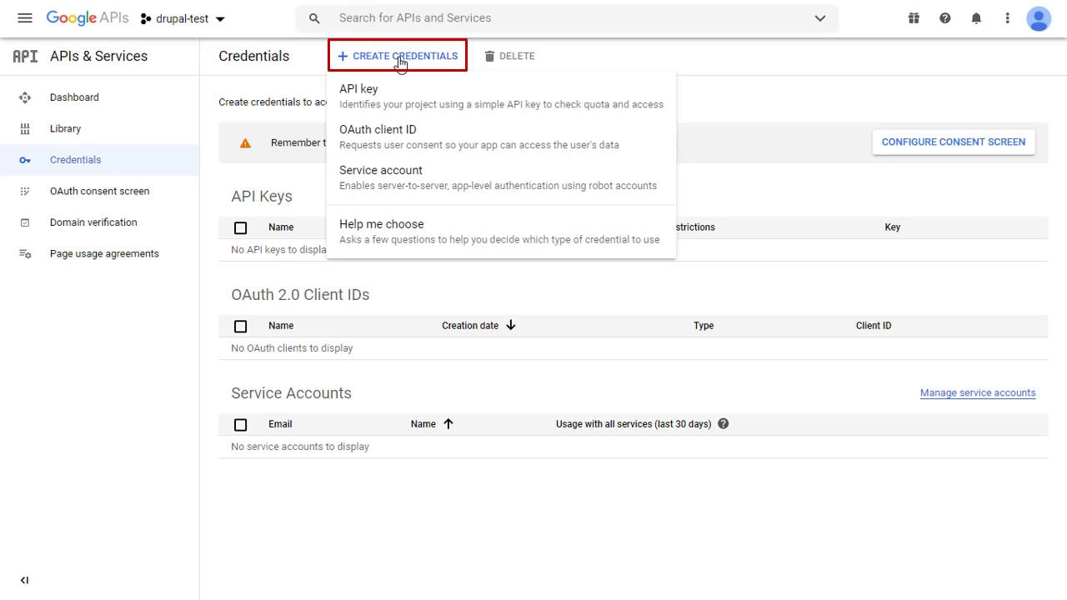
{"action": "left_click", "coordinate": [383, 139]}
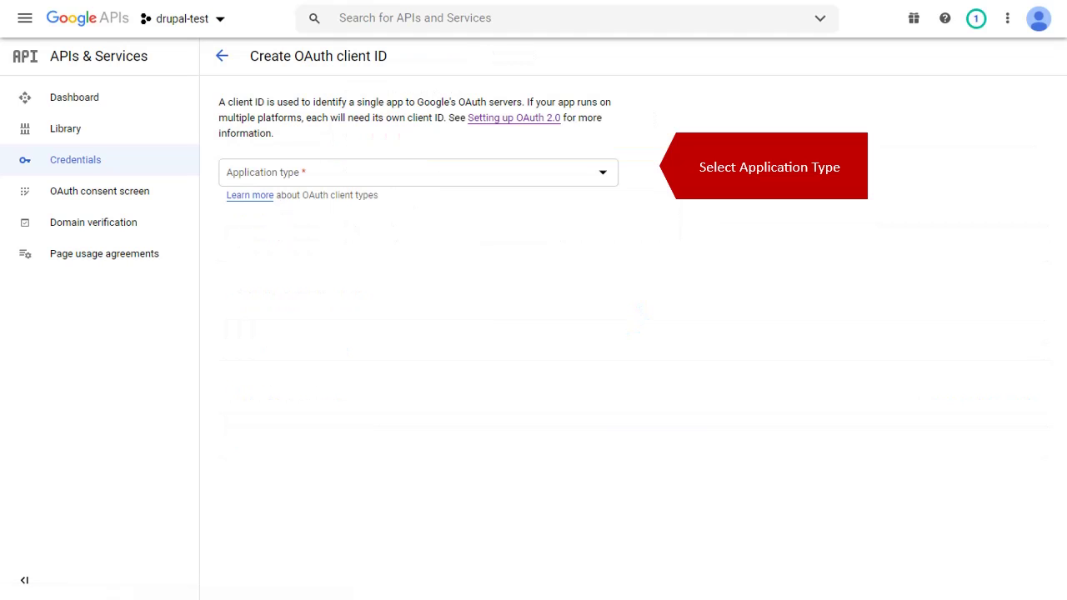
{"action": "left_click", "coordinate": [602, 176]}
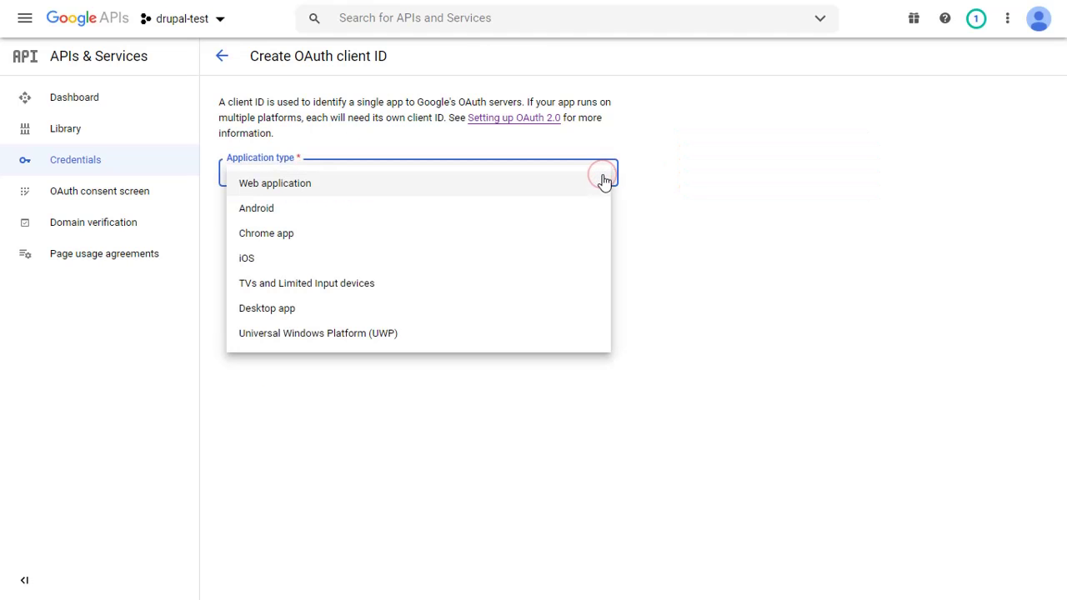
{"action": "left_click", "coordinate": [274, 191]}
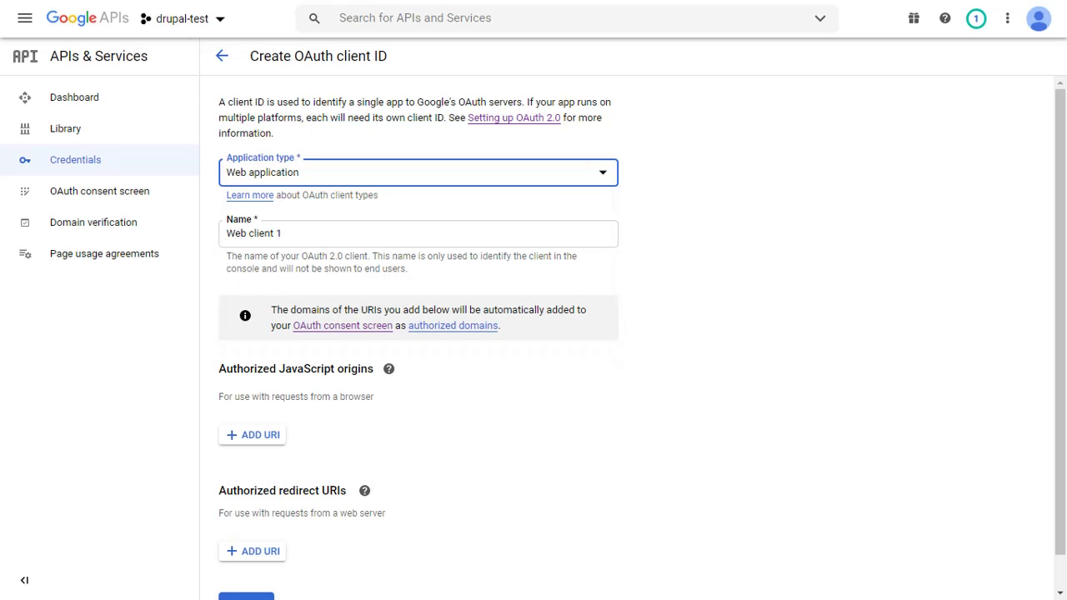
{"action": "left_click", "coordinate": [304, 233]}
{"action": "key", "text": "ctrl+a"}
{"action": "key", "text": "BackSpace"}
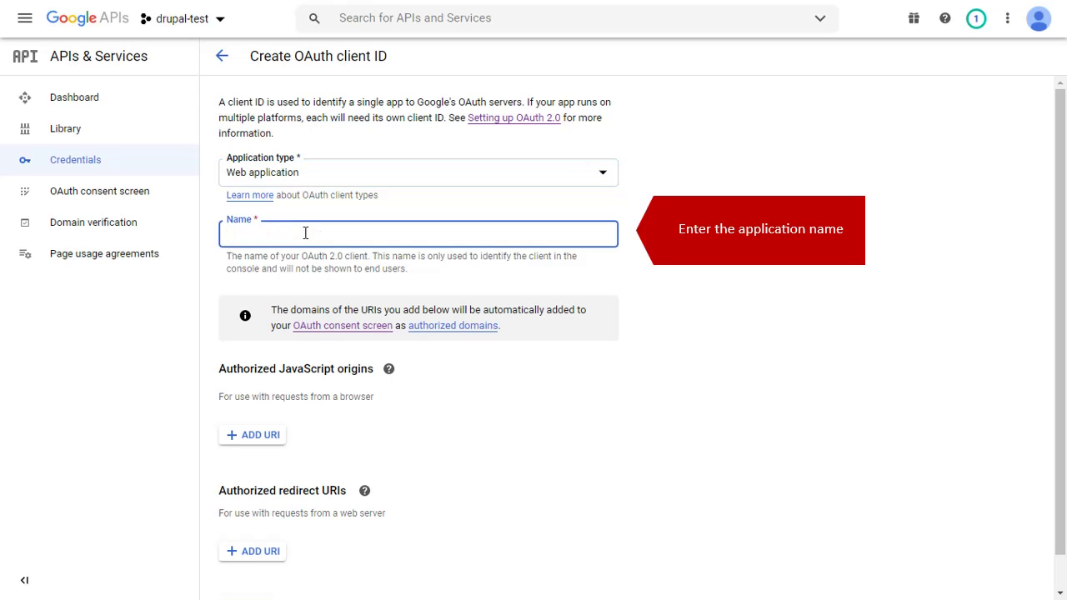
{"action": "type", "text": "demo"}
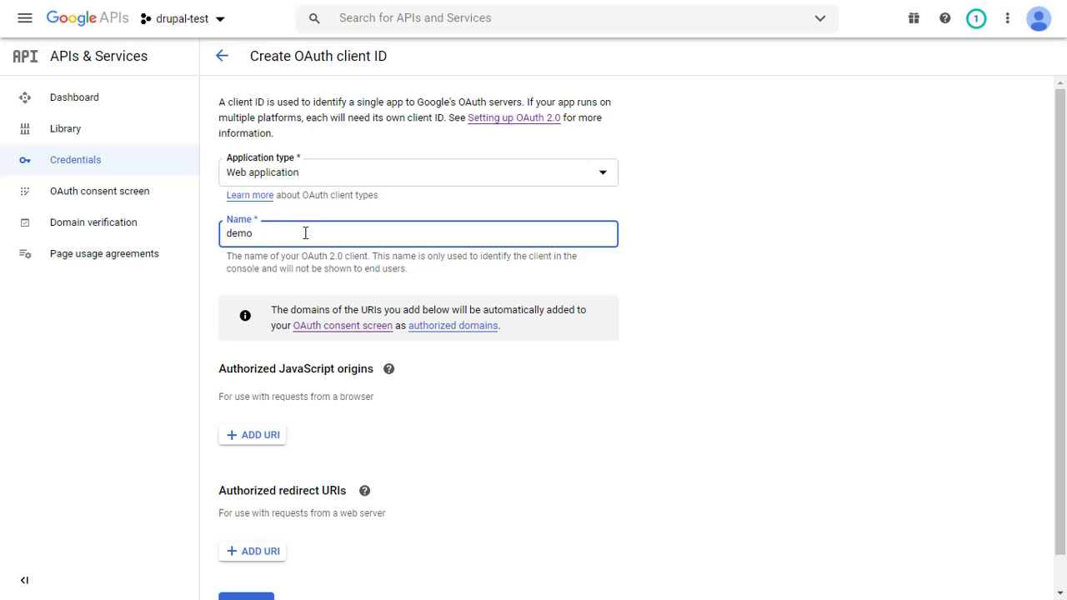
{"action": "scroll", "coordinate": [303, 246], "scroll_direction": "down", "scroll_amount": 1}
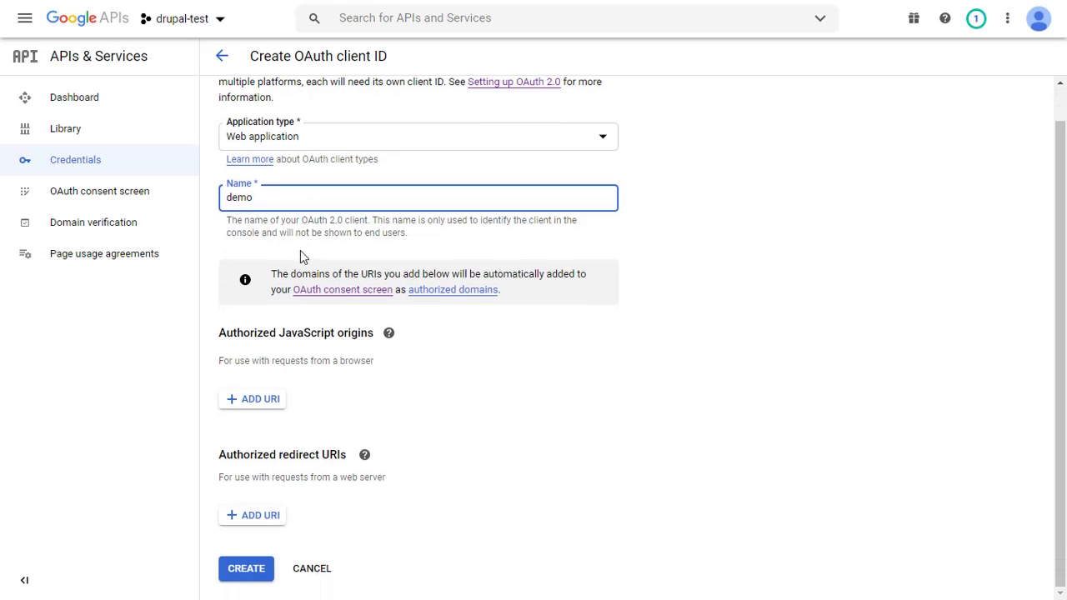
{"action": "left_click", "coordinate": [250, 517]}
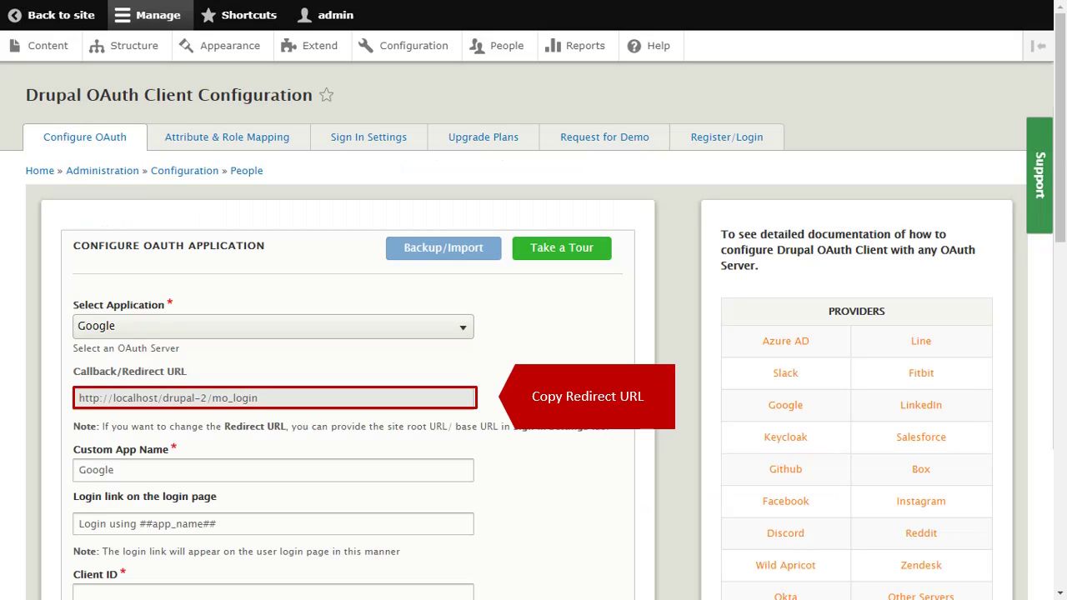
{"action": "left_click_drag", "start_coordinate": [272, 398], "coordinate": [66, 397]}
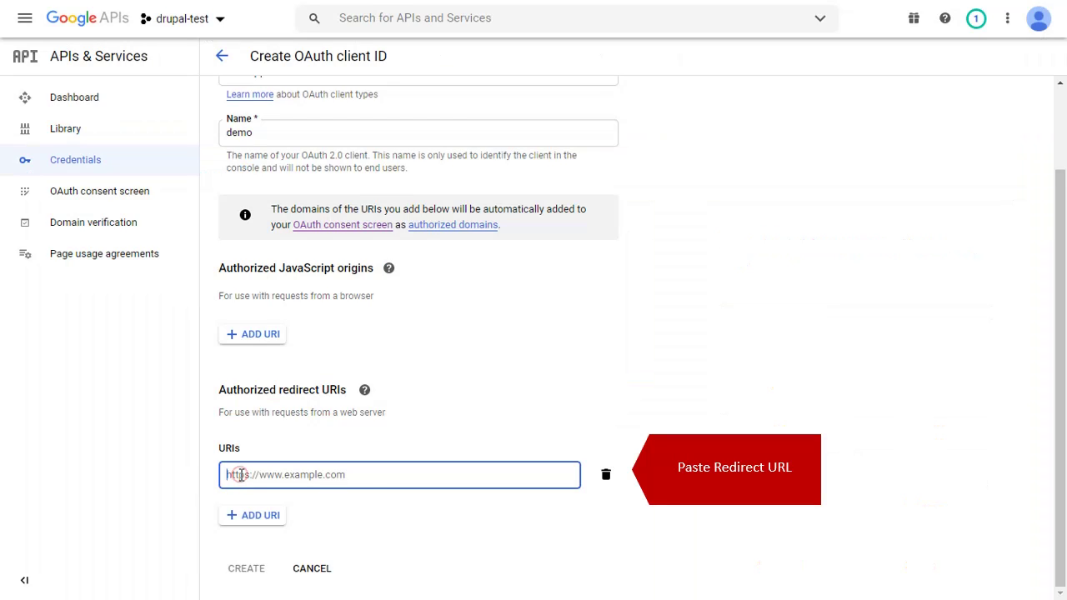
{"action": "type", "text": "http://localhost/drupal-2/mo_login"}
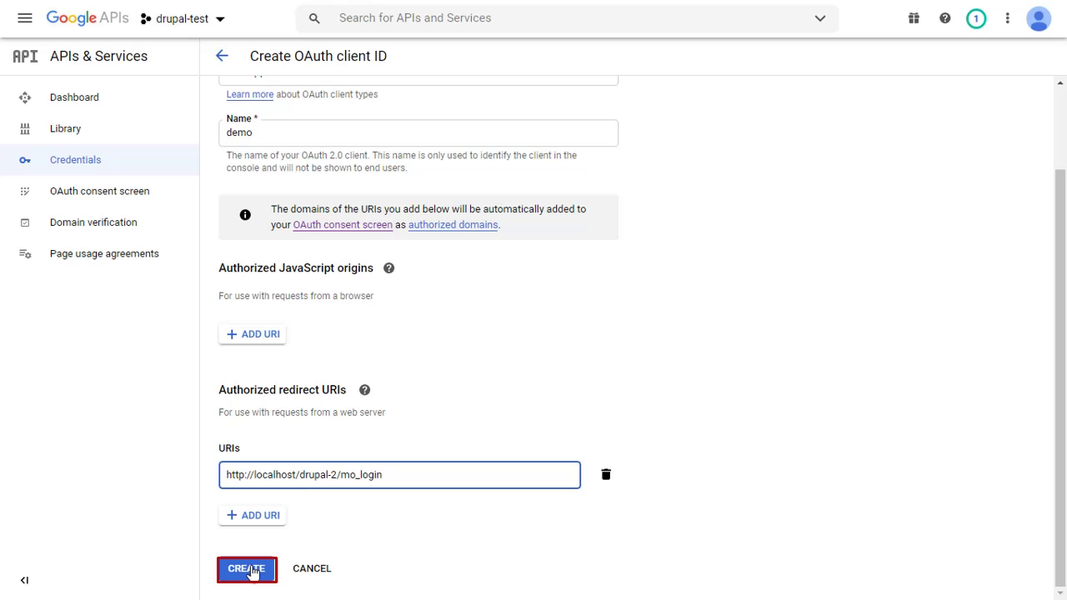
Create the OAuth client and paste its client ID into Drupal's Client ID field
{"action": "left_click", "coordinate": [253, 570]}
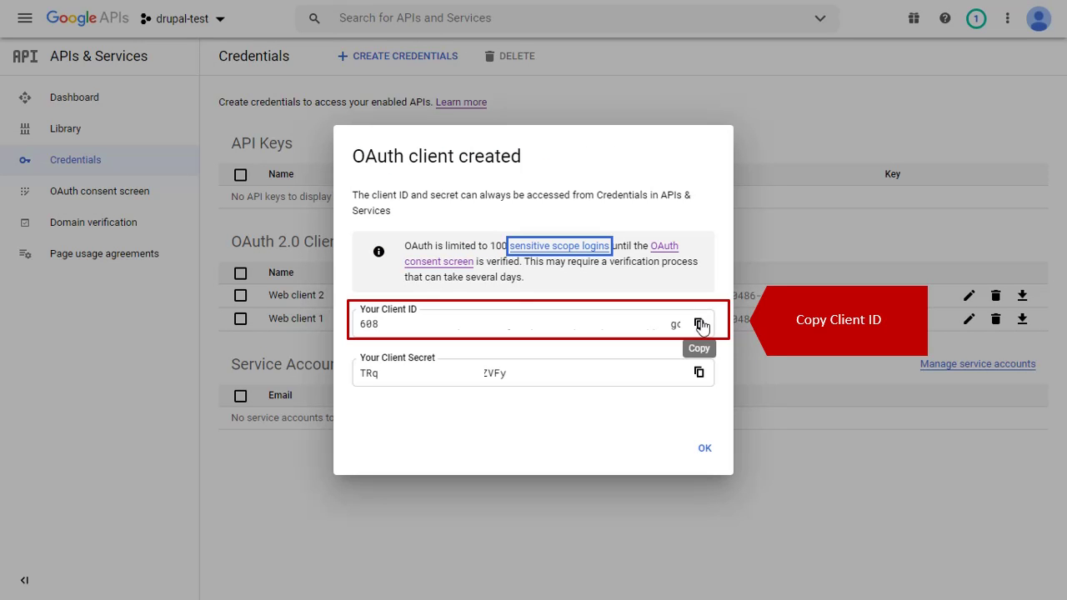
{"action": "left_click", "coordinate": [698, 323]}
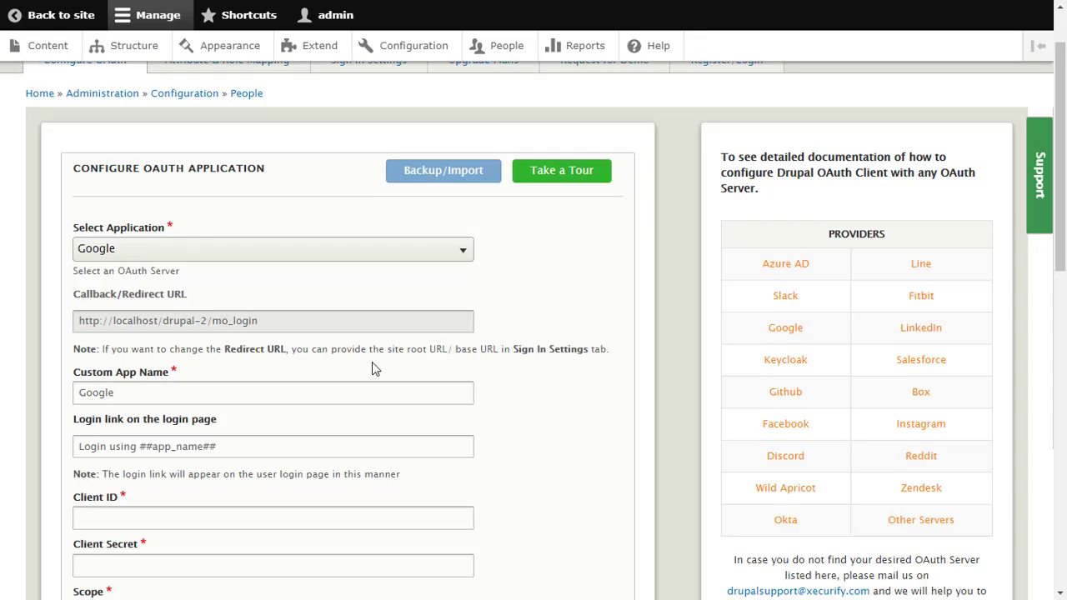
{"action": "scroll", "coordinate": [374, 369], "scroll_direction": "down", "scroll_amount": 2}
{"action": "left_click", "coordinate": [81, 361]}
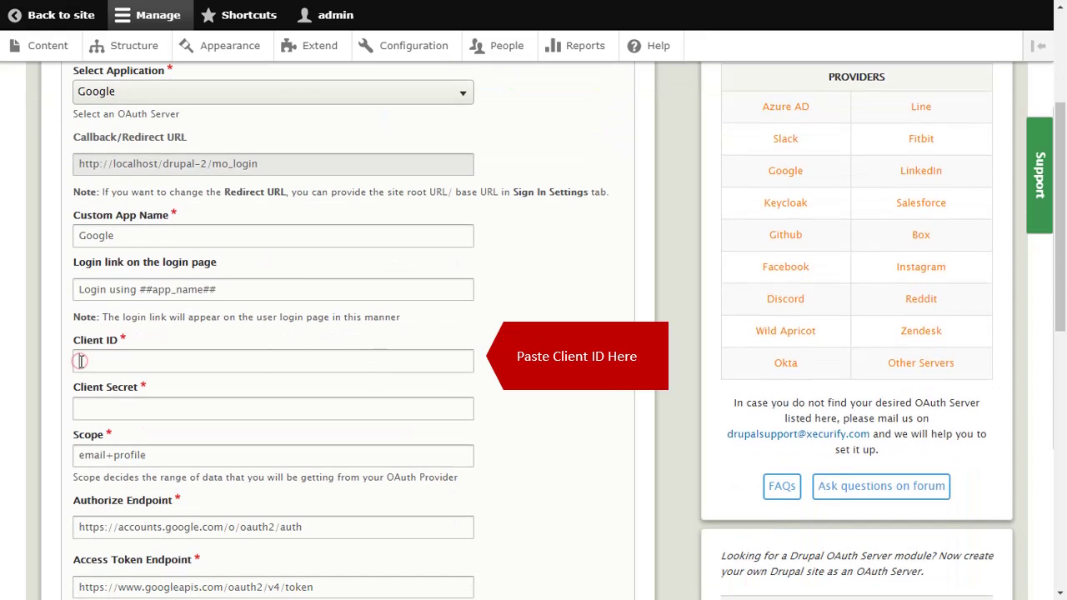
{"action": "key", "text": "ctrl+v"}
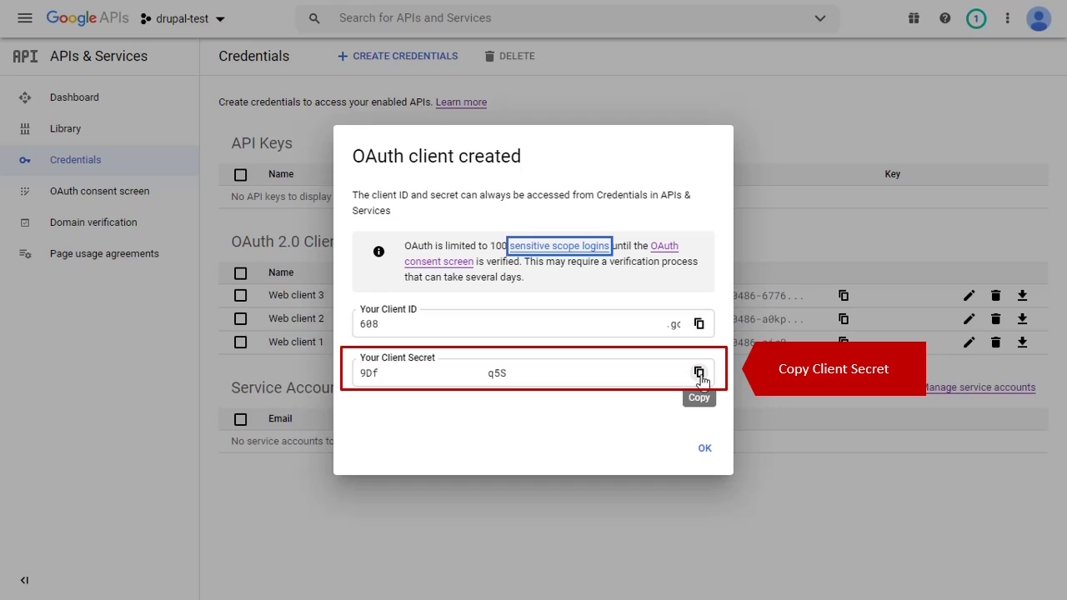
Paste the Google client secret into Client Secret and save the configuration
{"action": "left_click", "coordinate": [699, 372]}
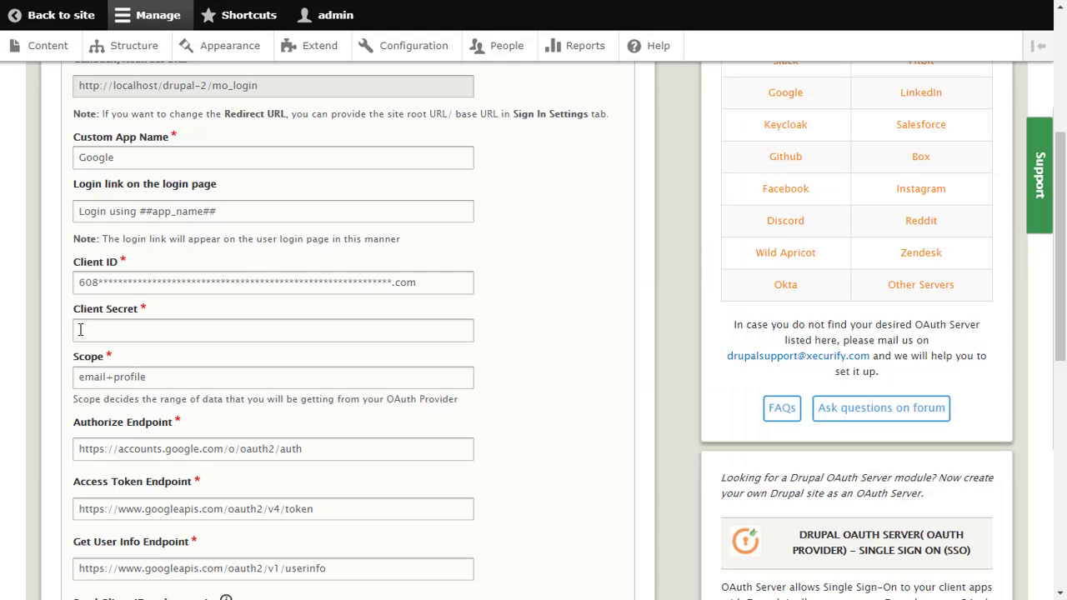
{"action": "left_click", "coordinate": [82, 331]}
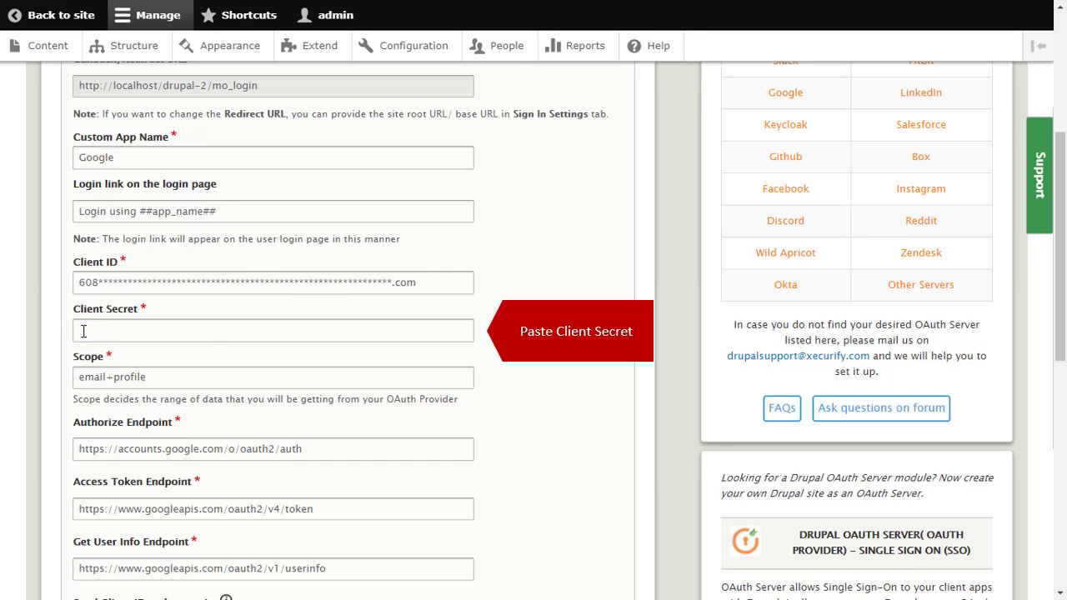
{"action": "key", "text": "ctrl+v"}
{"action": "scroll", "coordinate": [278, 409], "scroll_direction": "up", "scroll_amount": 1}
{"action": "scroll", "coordinate": [278, 409], "scroll_direction": "down", "scroll_amount": 3}
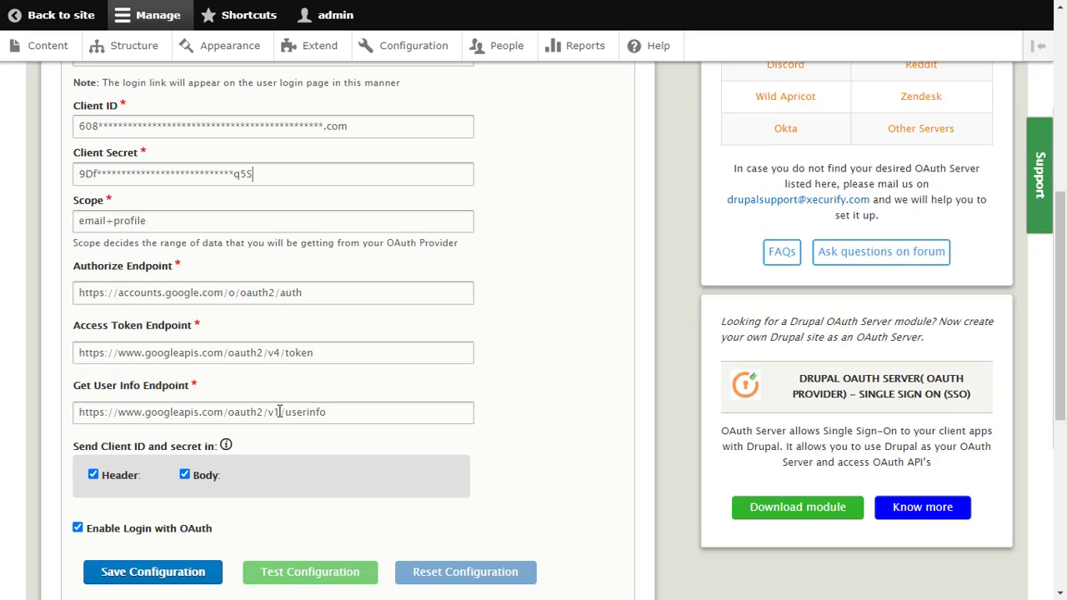
{"action": "scroll", "coordinate": [278, 409], "scroll_direction": "down", "scroll_amount": 3}
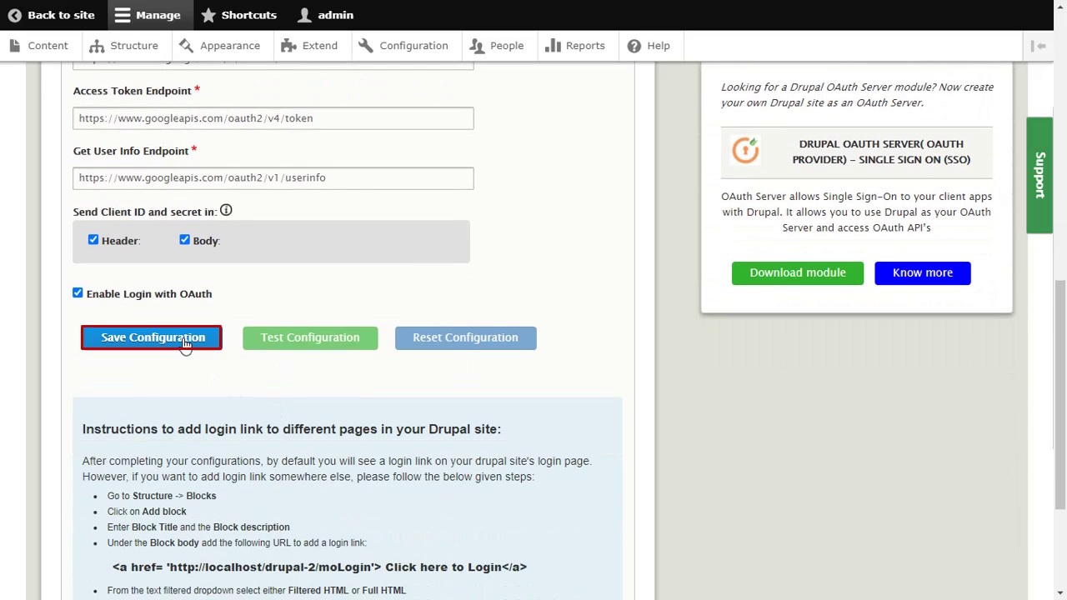
{"action": "left_click", "coordinate": [185, 345]}
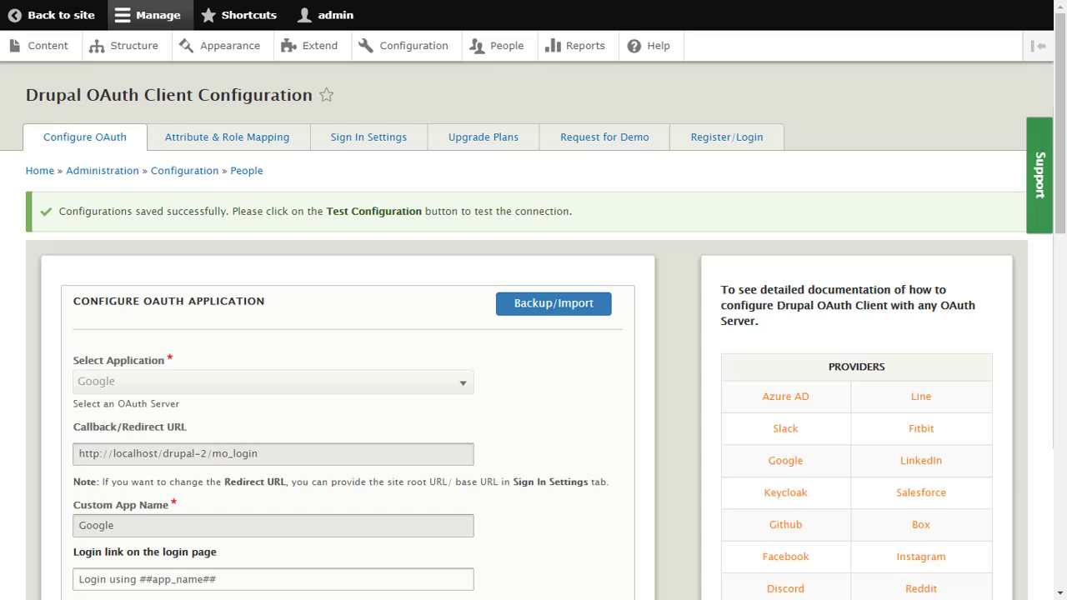
Run Test Configuration with the Google account, then open Attribute/Role Mapping
{"action": "scroll", "coordinate": [329, 276], "scroll_direction": "down", "scroll_amount": 10}
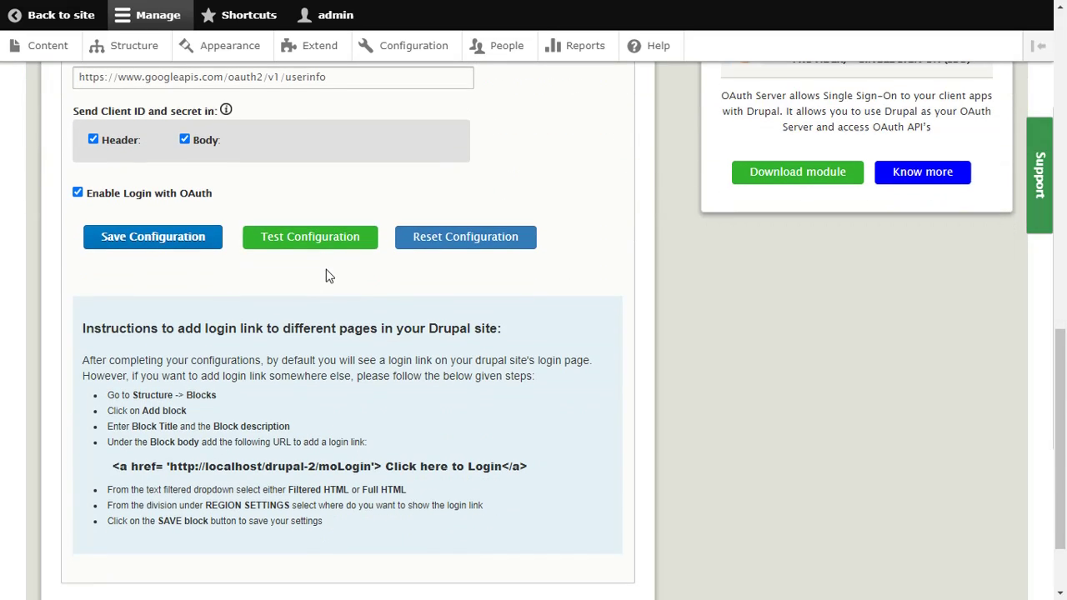
{"action": "left_click", "coordinate": [323, 248]}
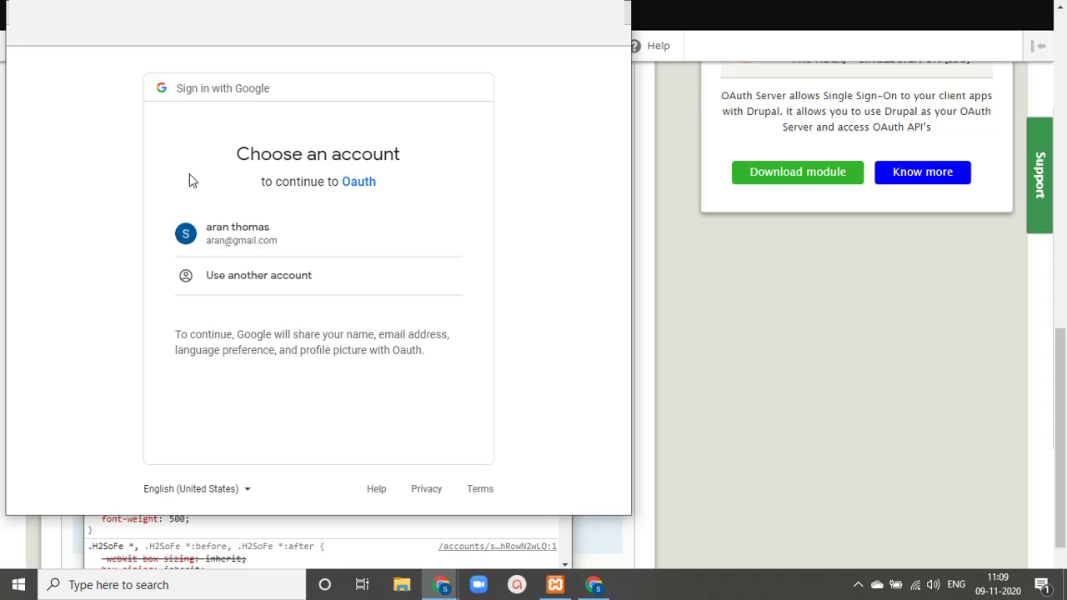
{"action": "left_click", "coordinate": [220, 241]}
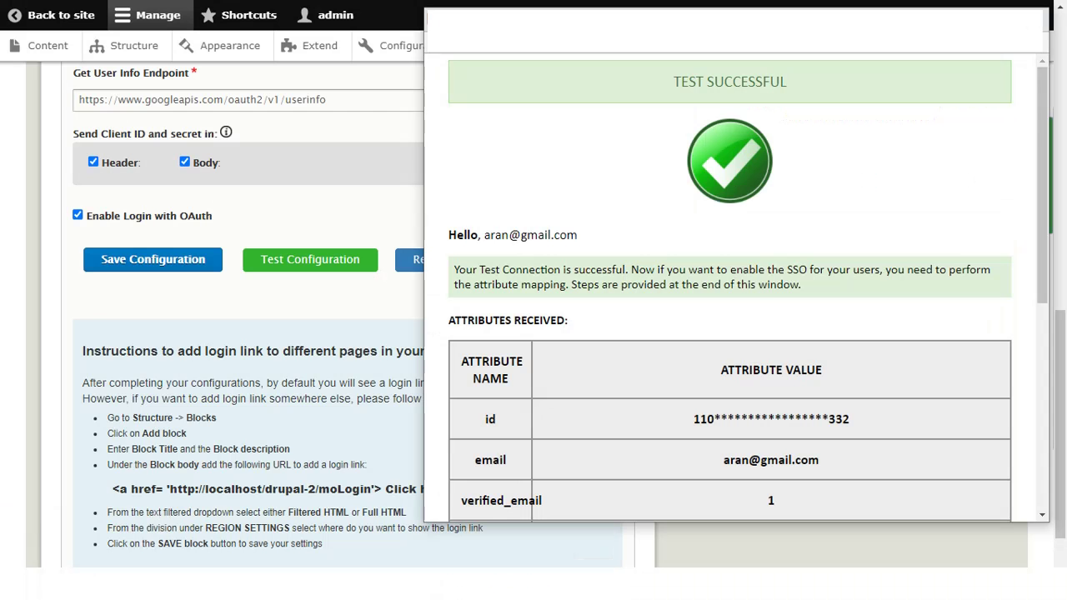
{"action": "scroll", "coordinate": [798, 231], "scroll_direction": "down", "scroll_amount": 5}
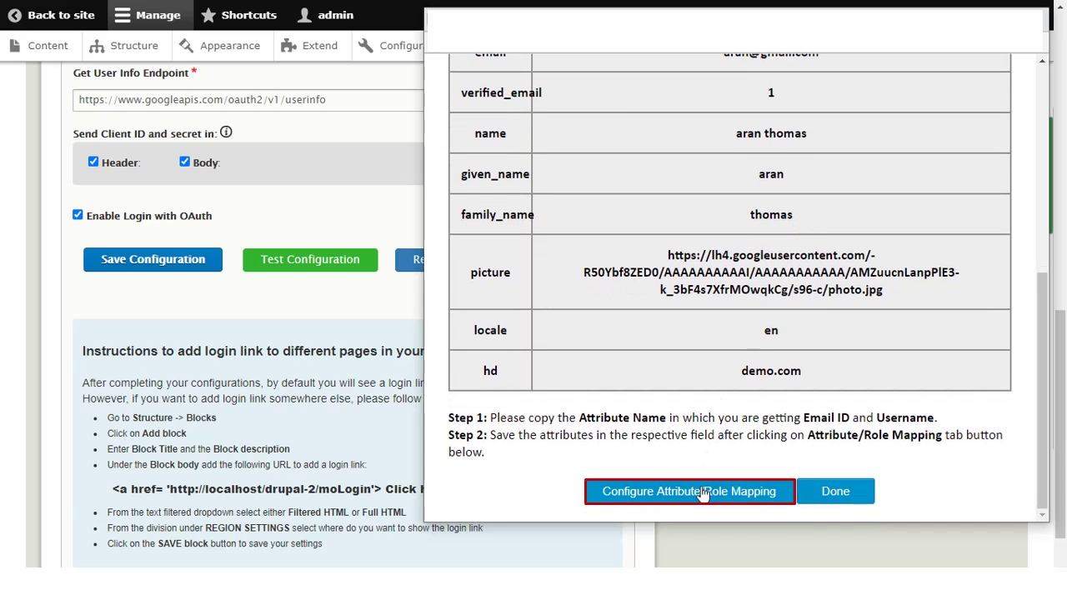
{"action": "left_click", "coordinate": [702, 492]}
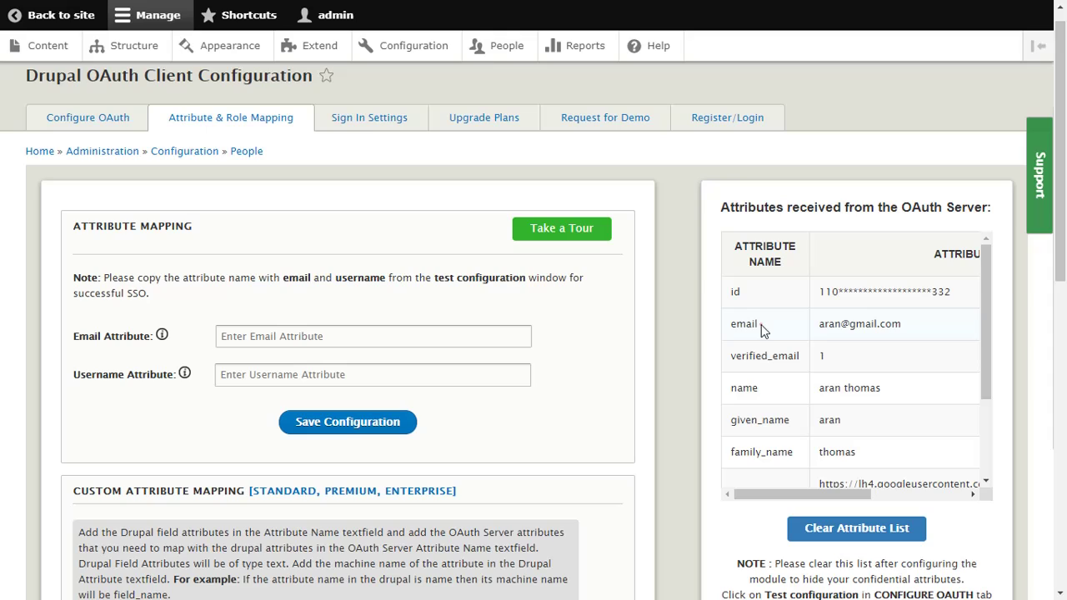
Copy email and given_name from the received attributes into the Email and Username fields, and save
{"action": "left_click_drag", "start_coordinate": [759, 325], "coordinate": [731, 327]}
{"action": "left_click", "coordinate": [236, 338]}
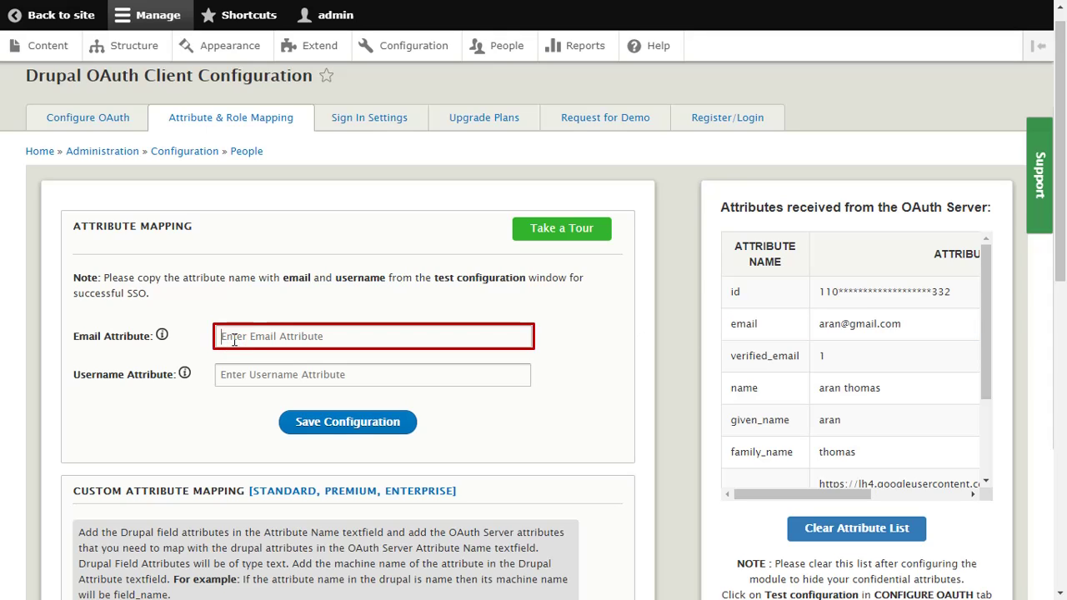
{"action": "key", "text": "ctrl+v"}
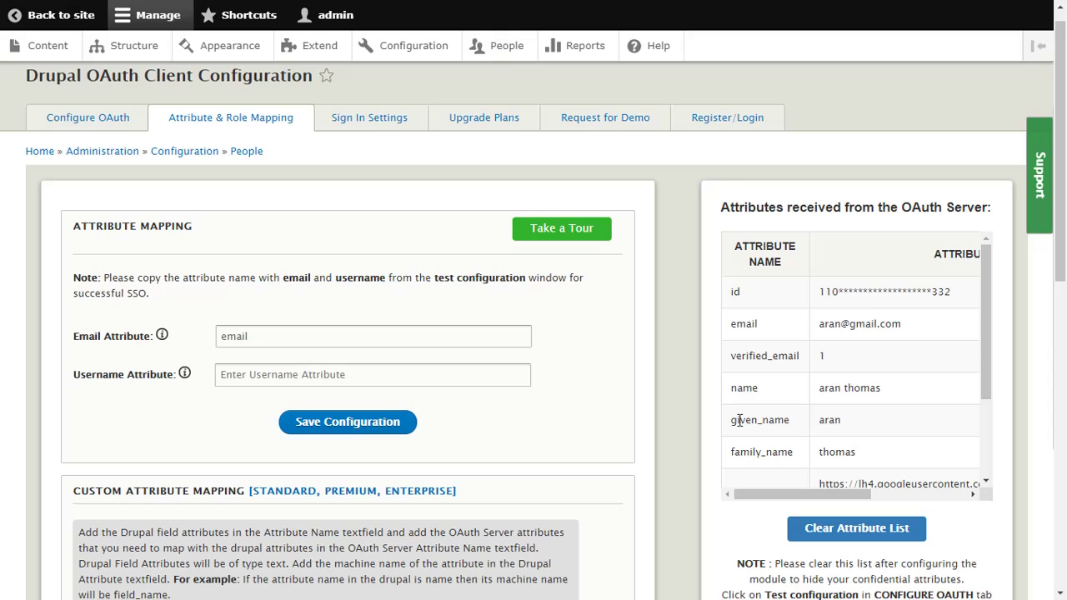
{"action": "double_click", "coordinate": [790, 420]}
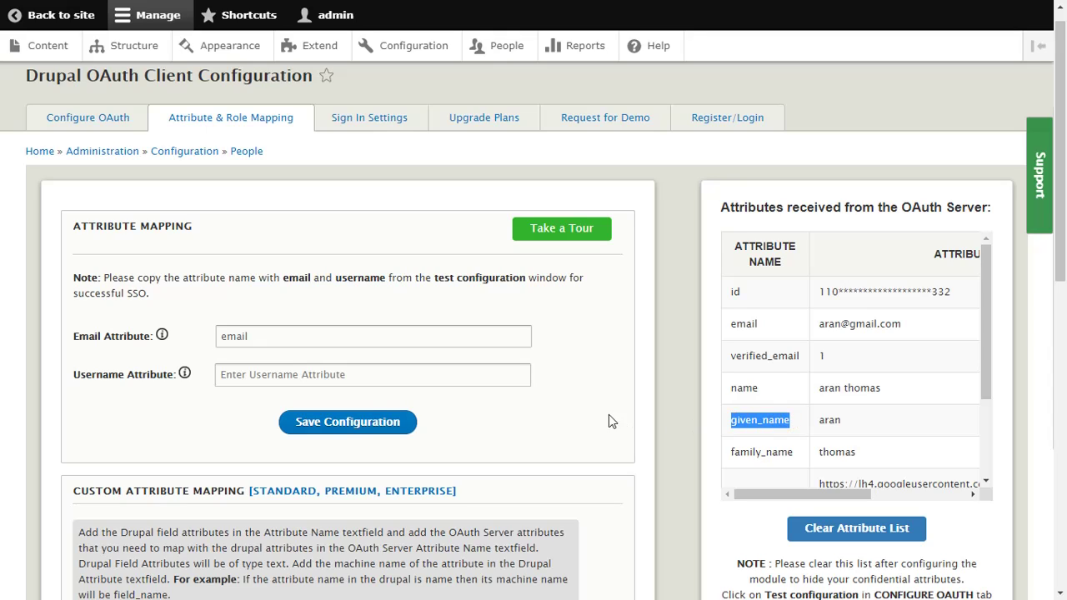
{"action": "left_click", "coordinate": [254, 373]}
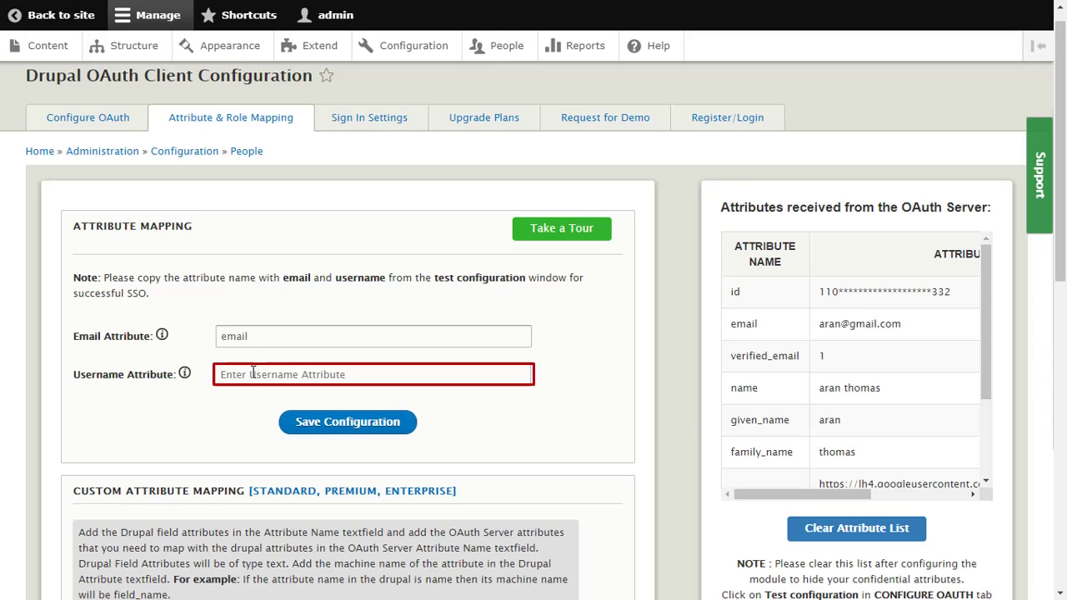
{"action": "key", "text": "ctrl+v"}
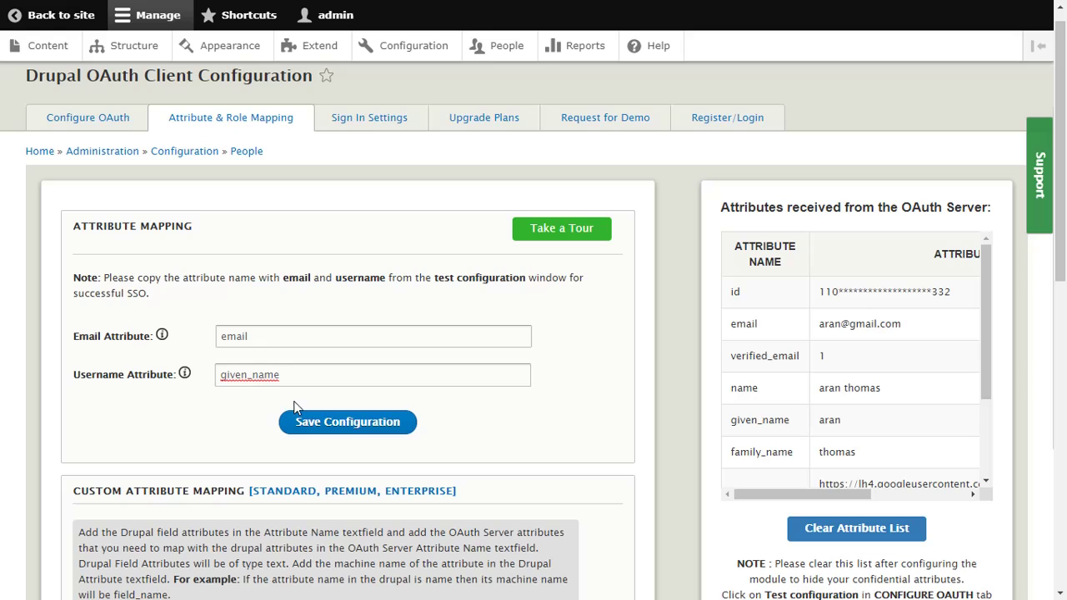
{"action": "left_click", "coordinate": [327, 425]}
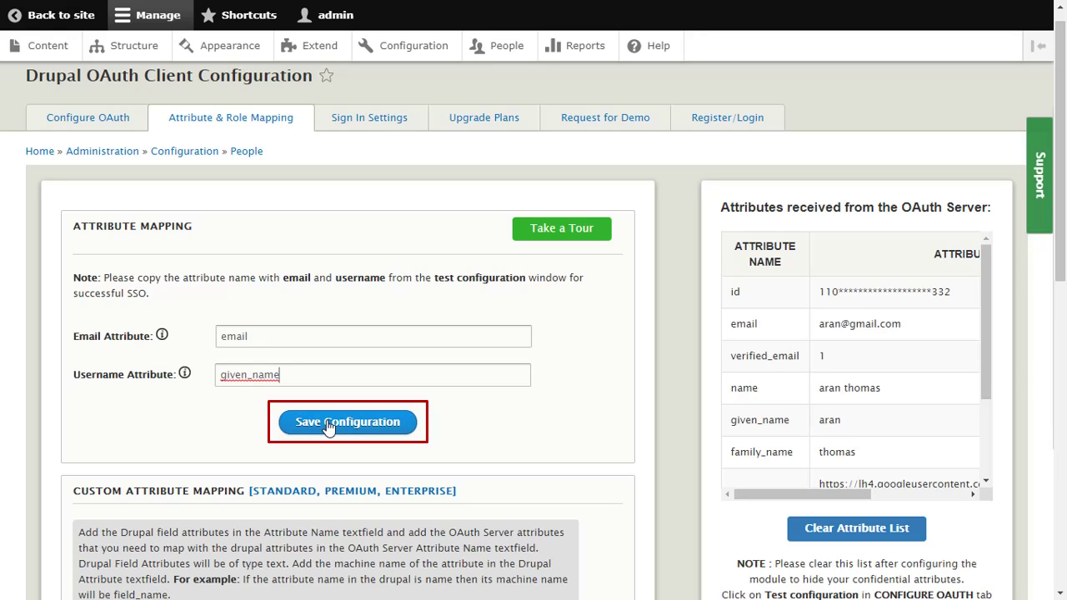
{"action": "left_click", "coordinate": [328, 425]}
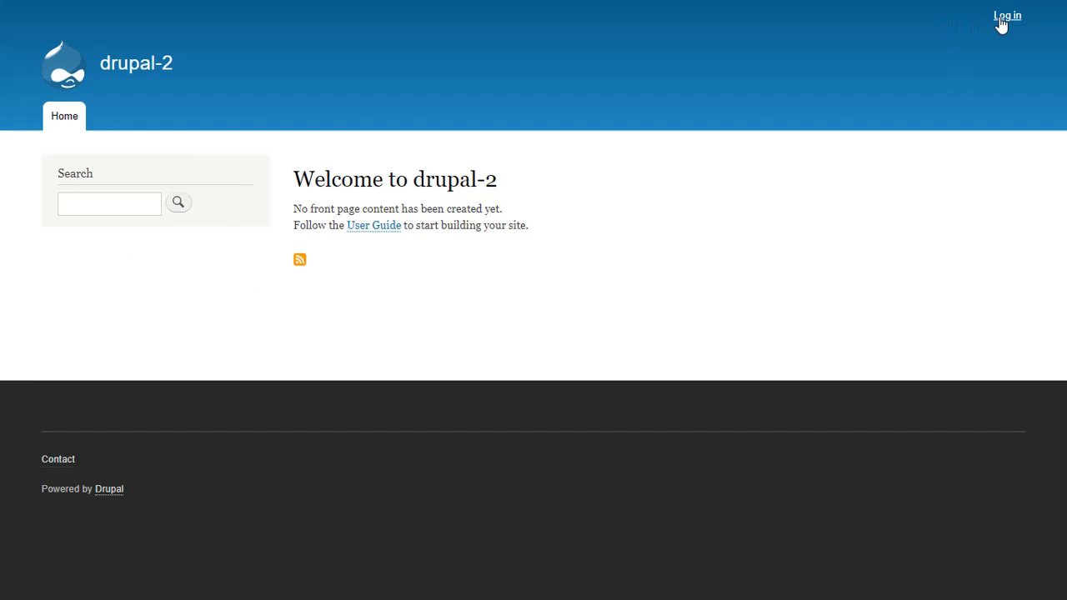
From the Log in page, choose 'Login using Google' and submit the account's e-mail and password
{"action": "left_click", "coordinate": [1001, 25]}
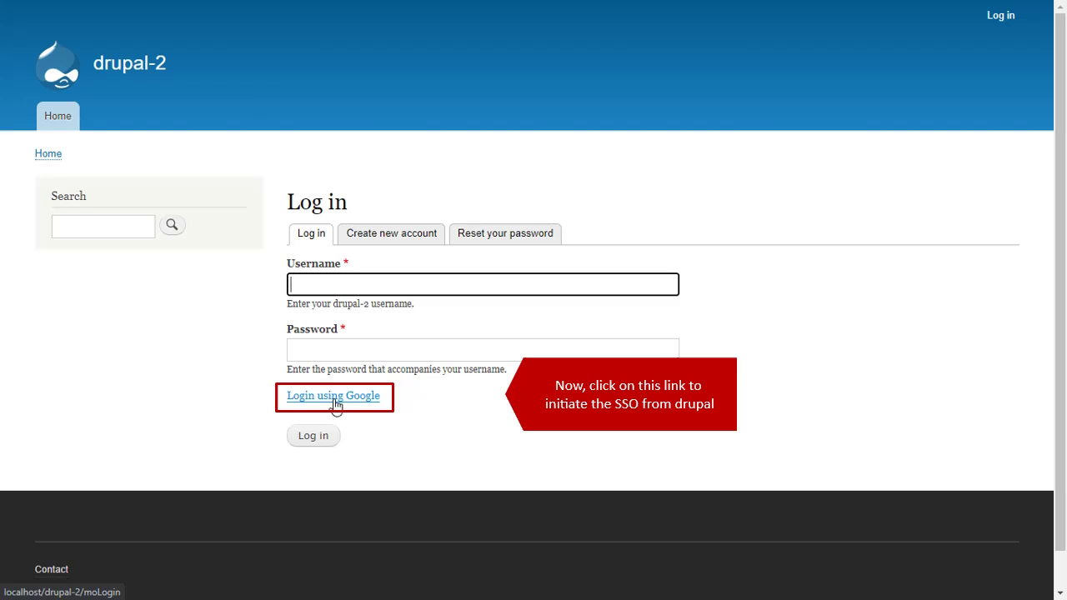
{"action": "left_click", "coordinate": [336, 403]}
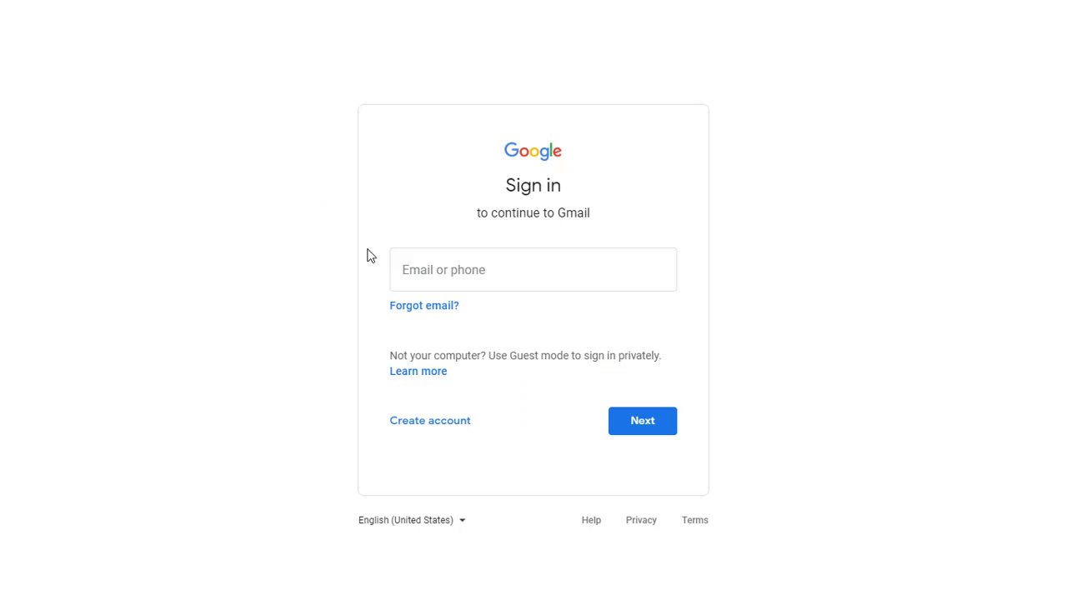
{"action": "left_click", "coordinate": [406, 265]}
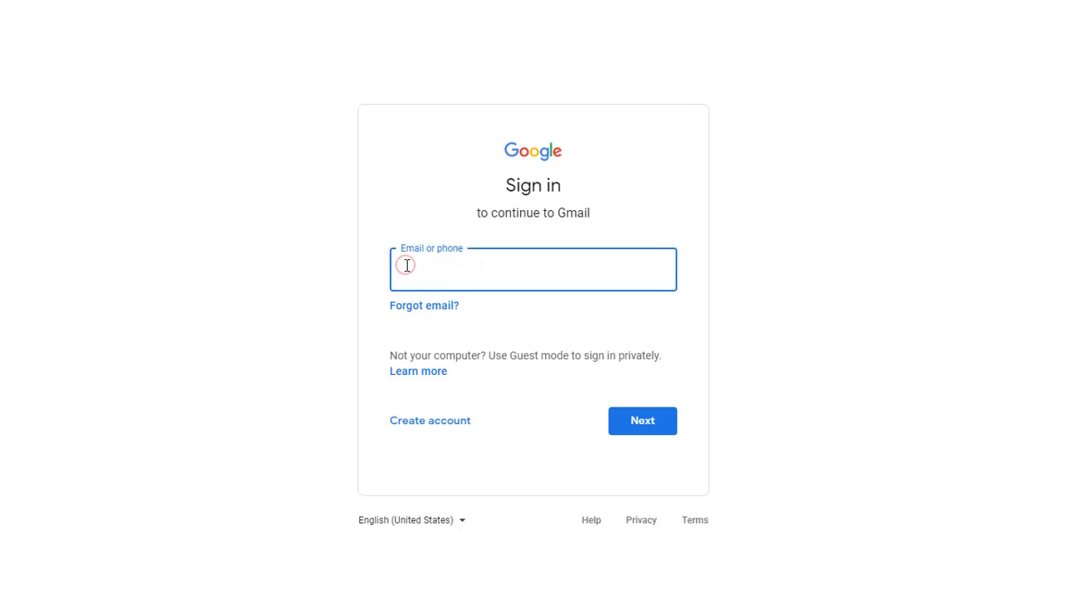
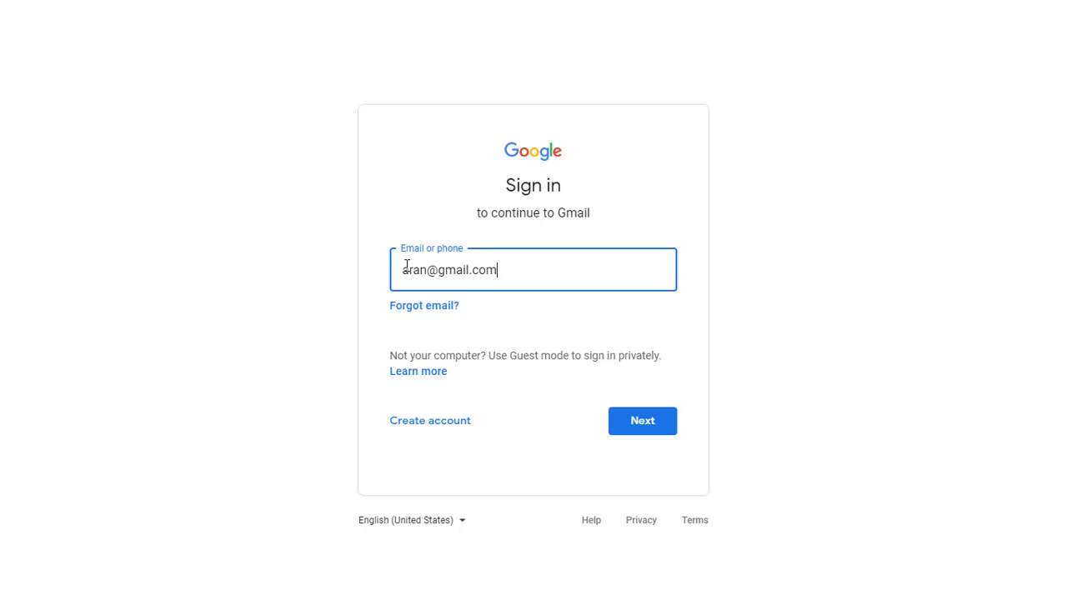
{"action": "left_click", "coordinate": [633, 426]}
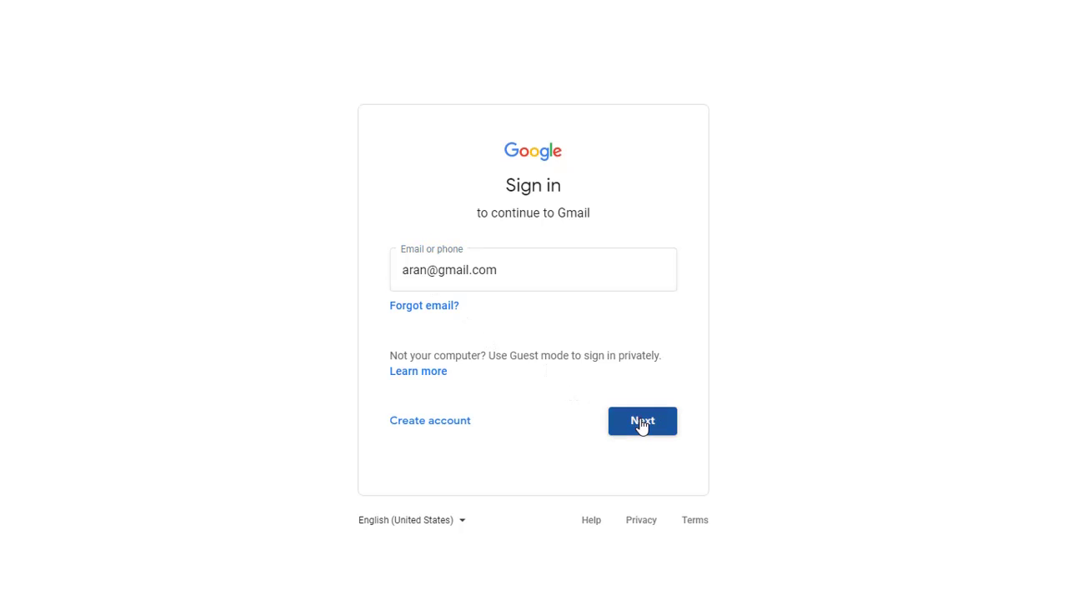
{"action": "left_click", "coordinate": [419, 292]}
{"action": "type", "text": "••••••••••"}
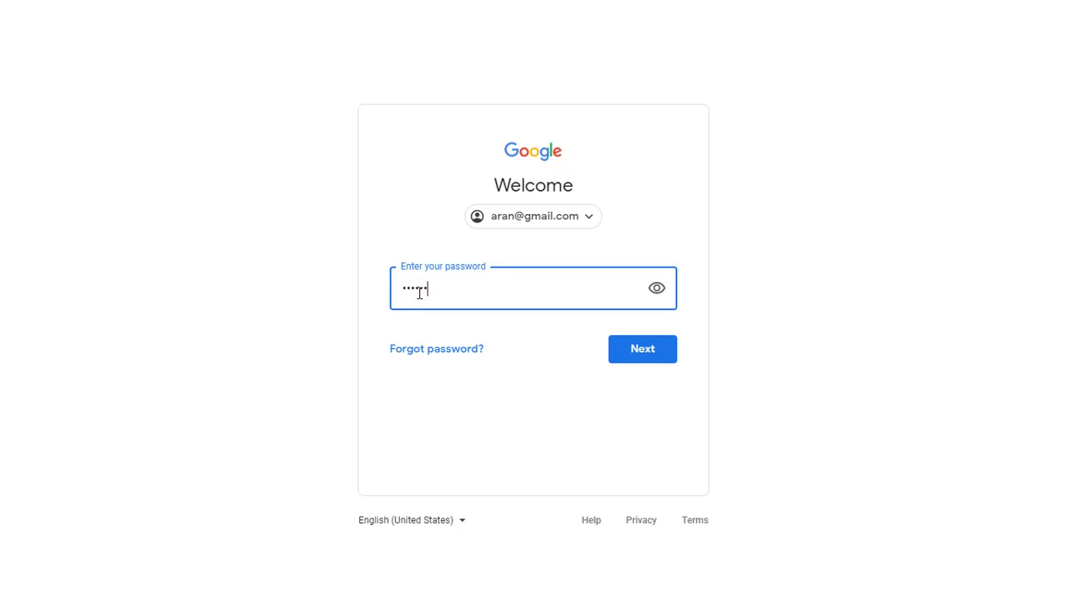
{"action": "left_click", "coordinate": [644, 357]}
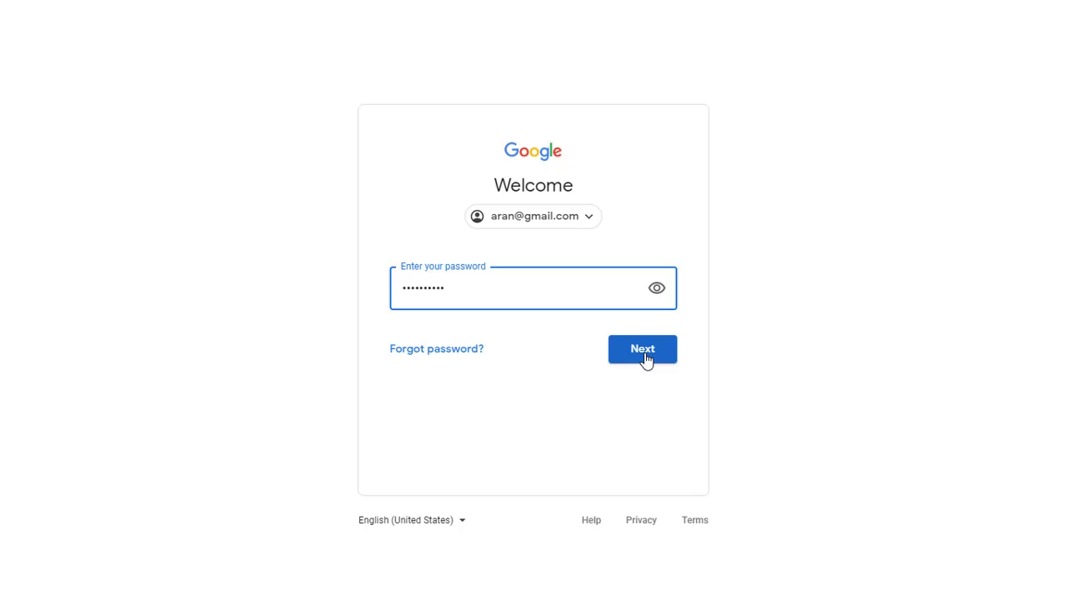